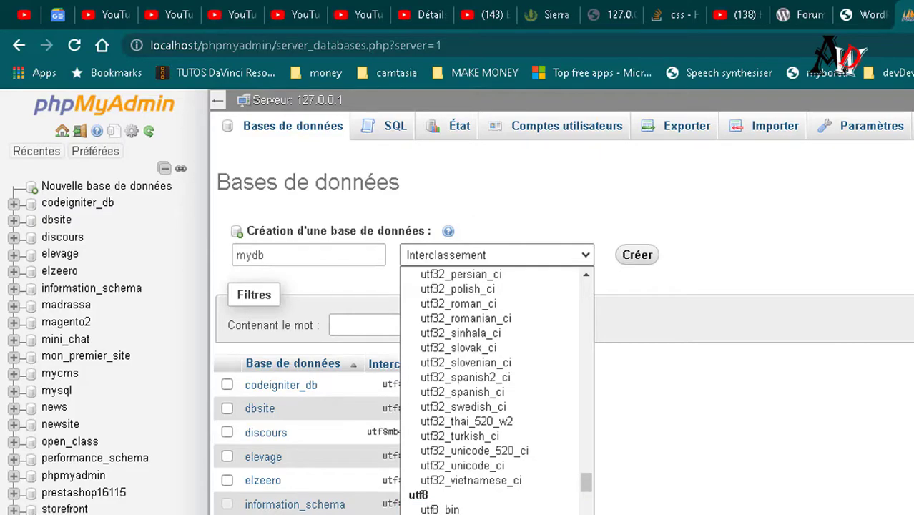
Create the mydb database with utf8_general_ci collation.
{"action": "scroll", "coordinate": [496, 389], "scroll_direction": "down", "scroll_amount": 3}
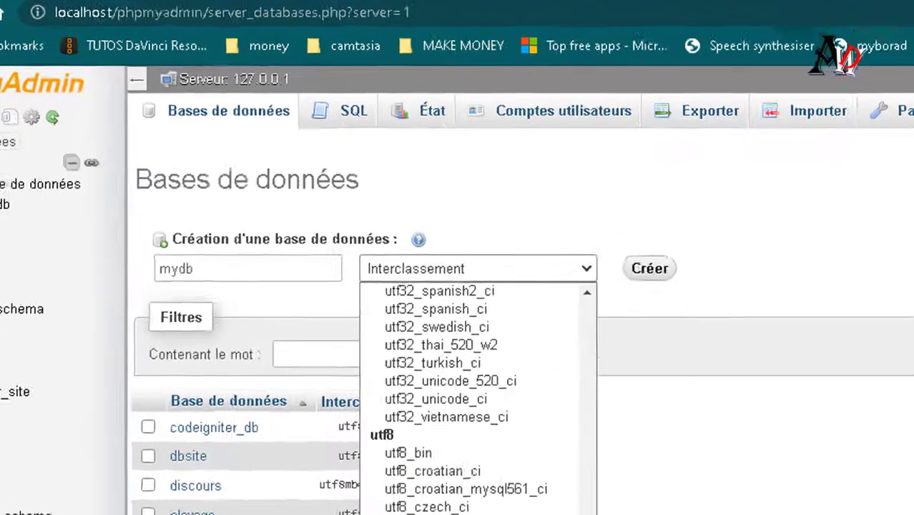
{"action": "left_click", "coordinate": [457, 508]}
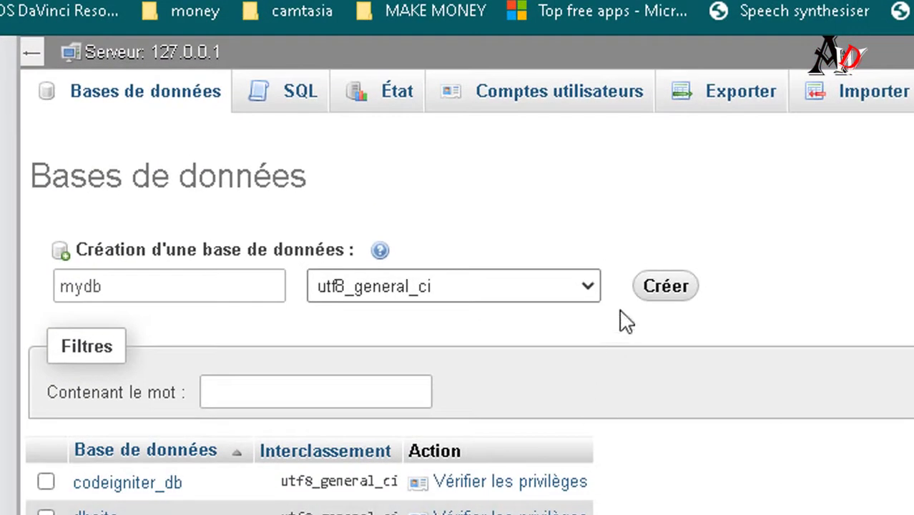
{"action": "left_click", "coordinate": [662, 294]}
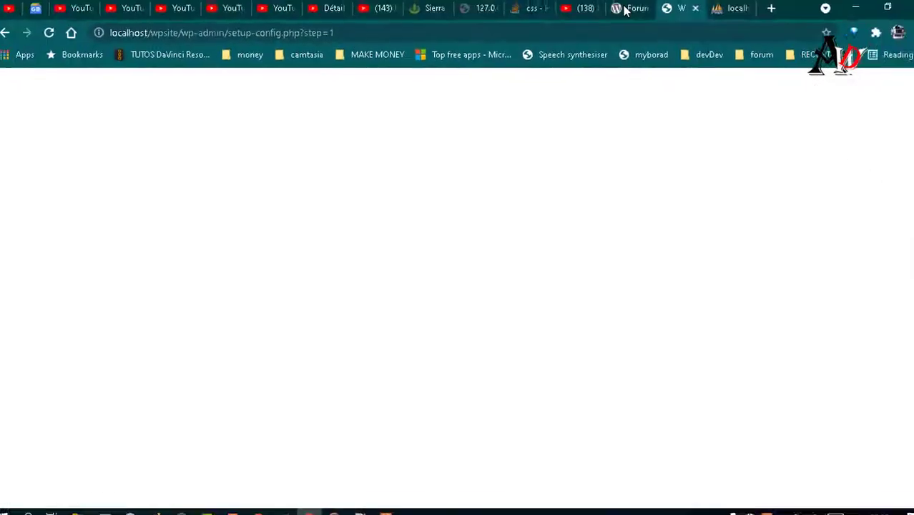
Back on the setup-config page, replace the database name with mydb.
{"action": "left_click", "coordinate": [622, 11]}
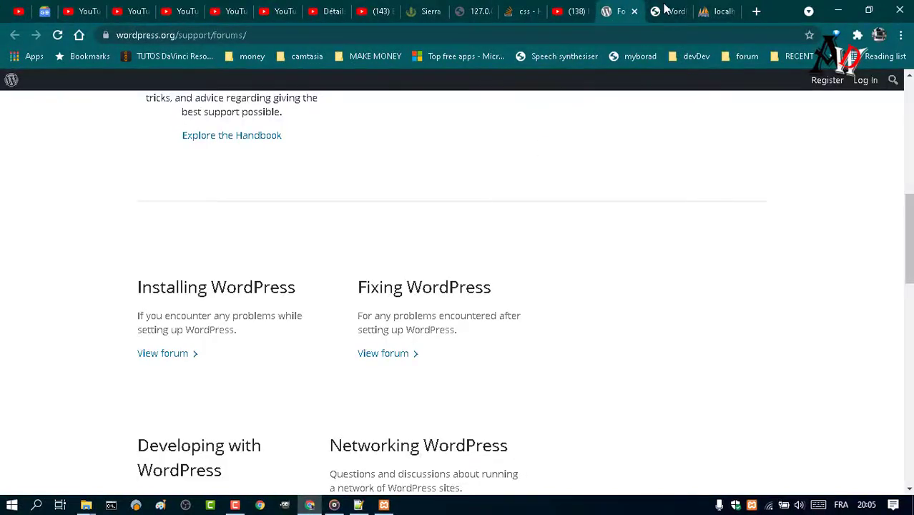
{"action": "left_click", "coordinate": [665, 10]}
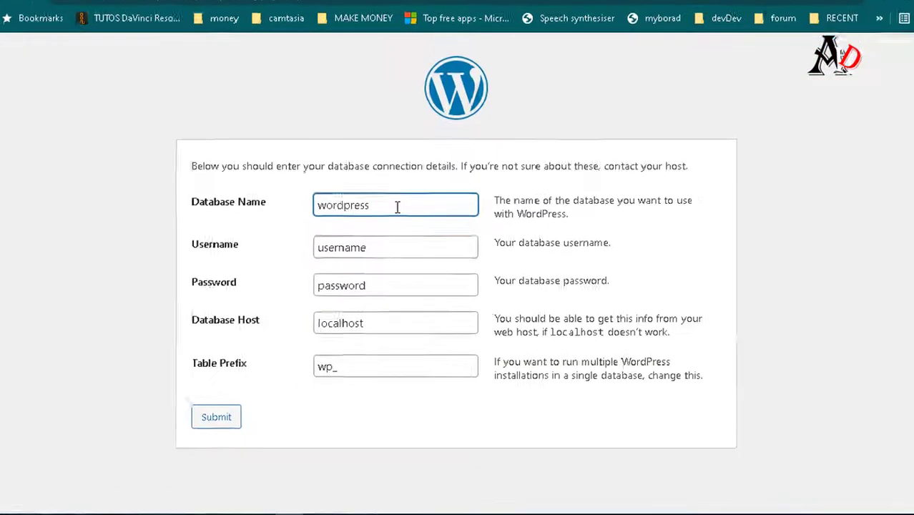
{"action": "left_click_drag", "start_coordinate": [404, 224], "coordinate": [320, 232]}
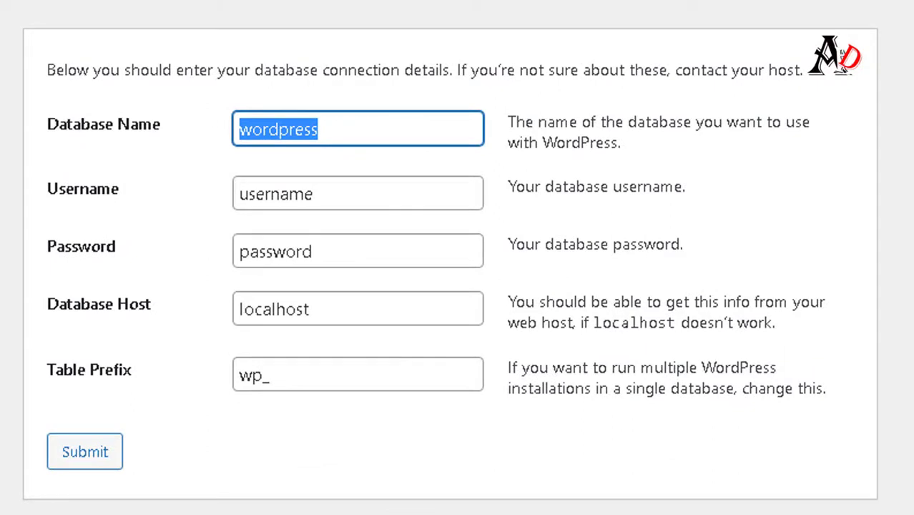
{"action": "type", "text": "mydb"}
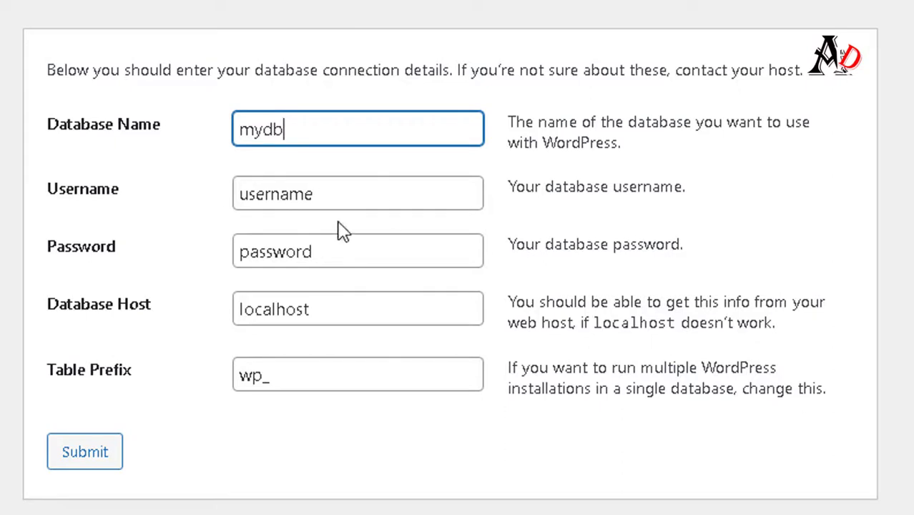
Replace the default database username with root.
{"action": "left_click", "coordinate": [330, 183]}
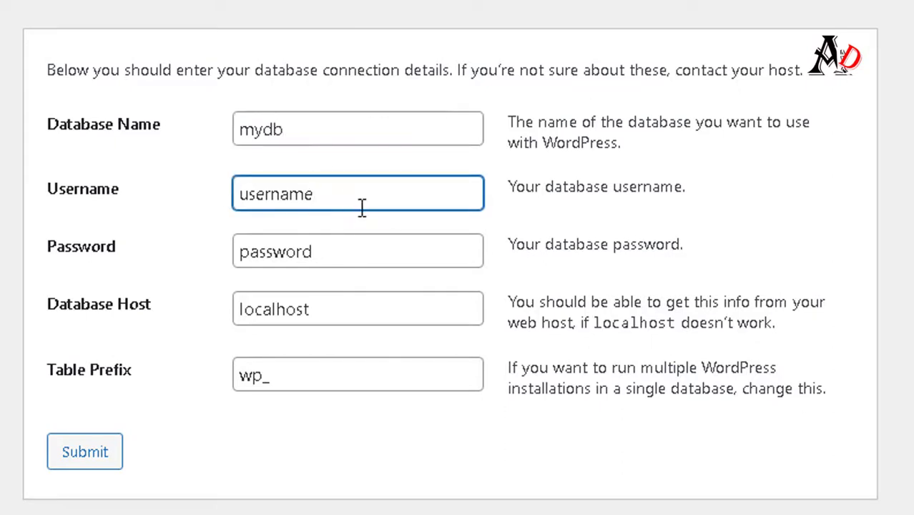
{"action": "left_click", "coordinate": [379, 223]}
{"action": "left_click", "coordinate": [357, 204]}
{"action": "double_click", "coordinate": [357, 205]}
{"action": "left_click", "coordinate": [372, 222]}
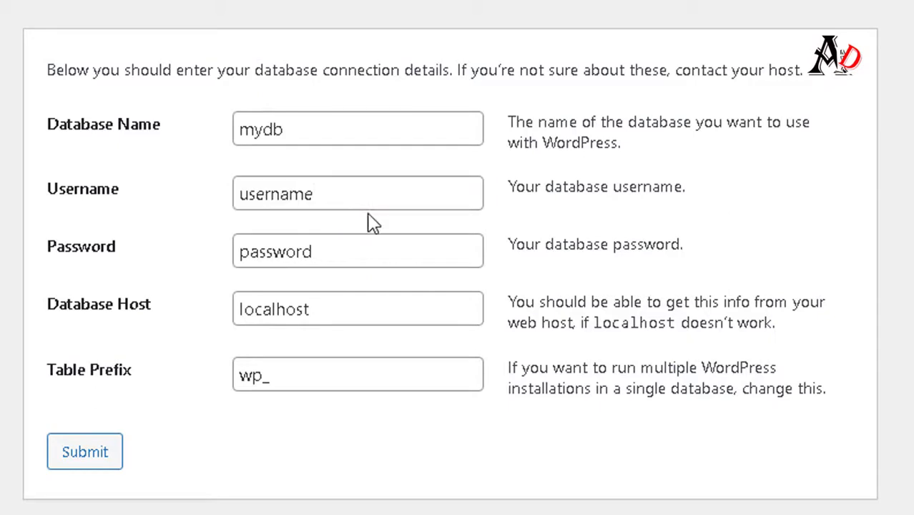
{"action": "left_click", "coordinate": [309, 200]}
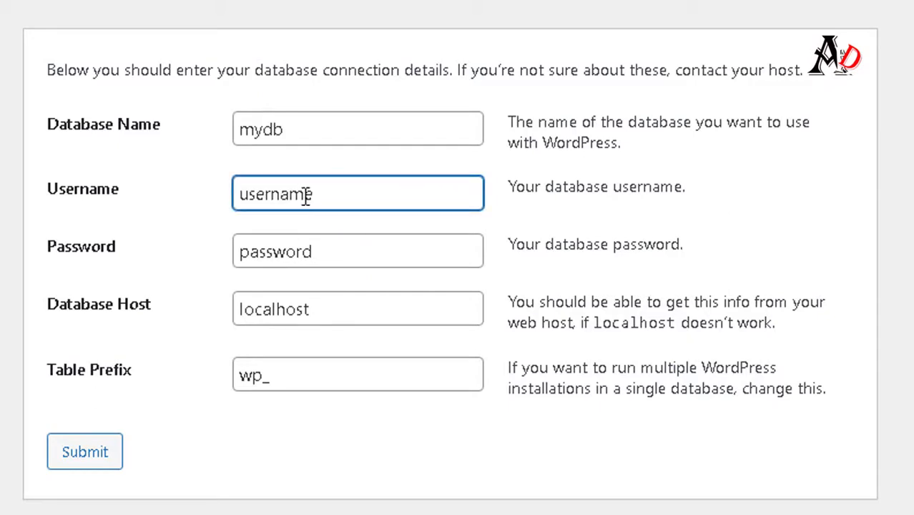
{"action": "double_click", "coordinate": [305, 199]}
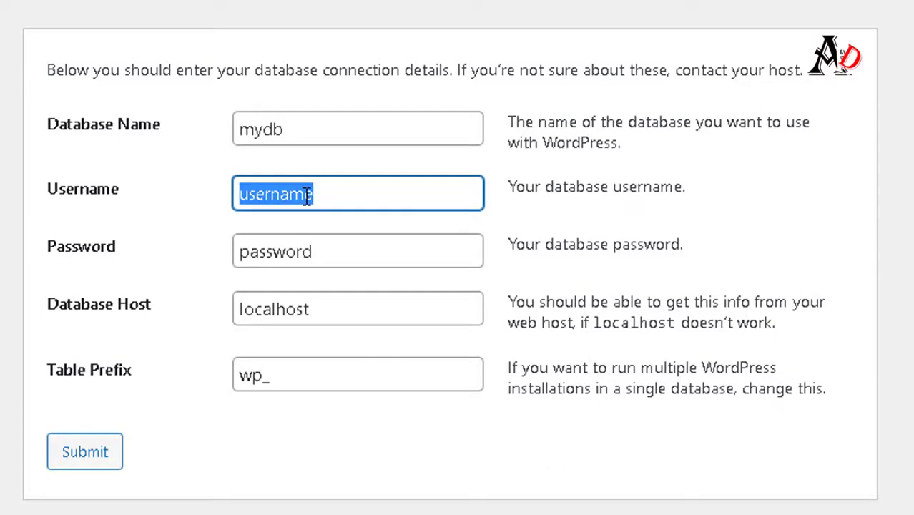
{"action": "type", "text": "root"}
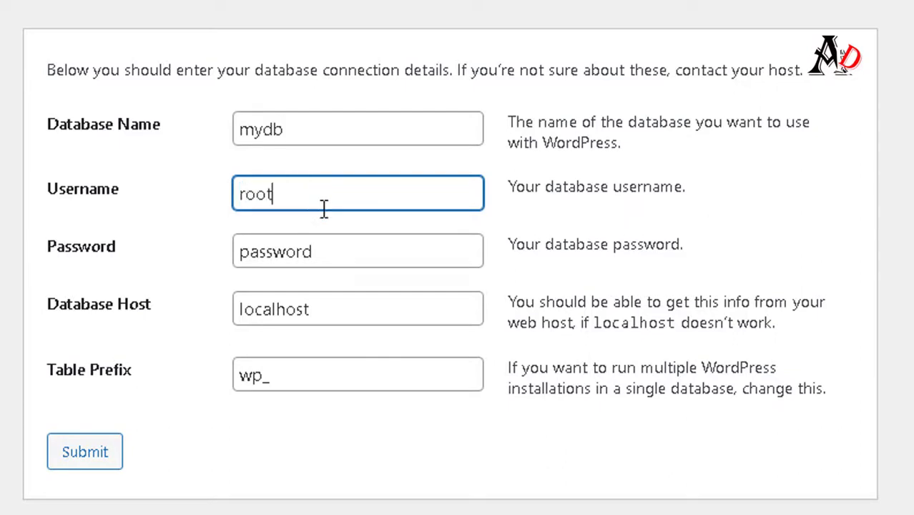
Leave the database password empty and submit the connection details.
{"action": "left_click", "coordinate": [294, 254]}
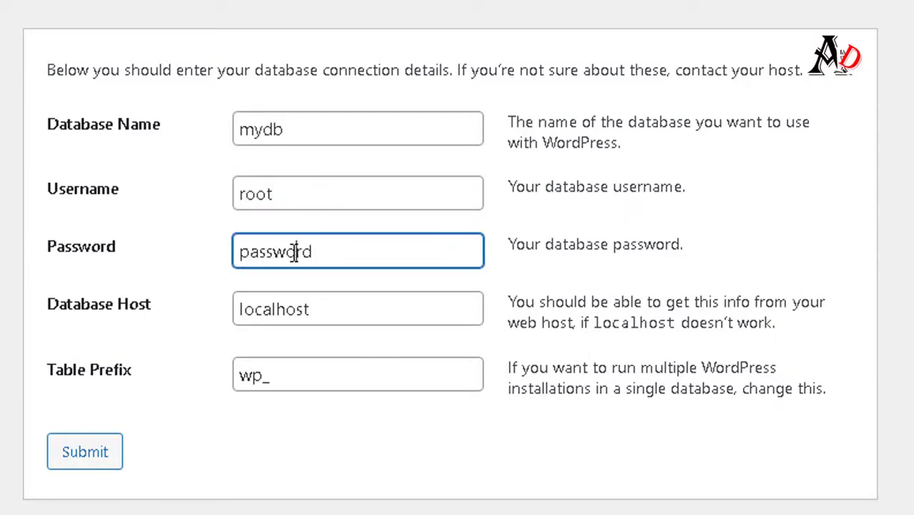
{"action": "double_click", "coordinate": [294, 254]}
{"action": "key", "text": "BackSpace"}
{"action": "left_click", "coordinate": [104, 465]}
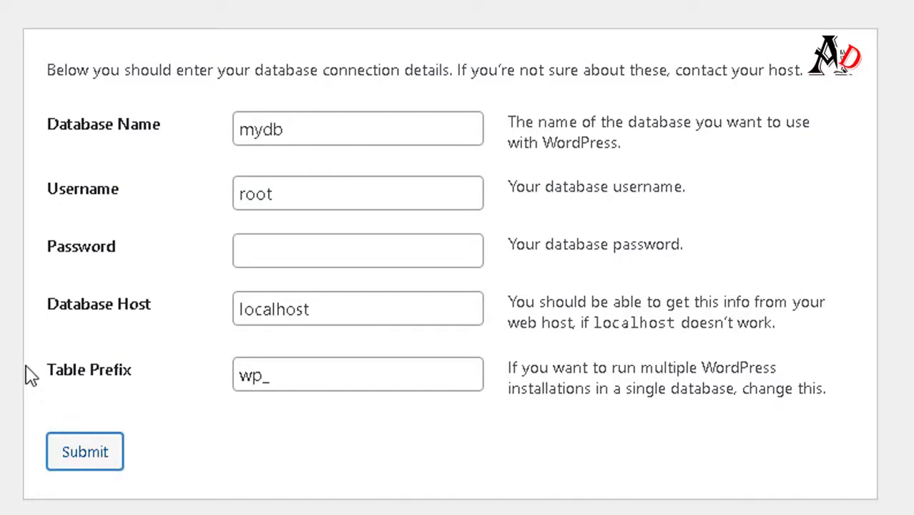
Submit the database form and enter the site title autodidactewebdev.
{"action": "left_click", "coordinate": [84, 451]}
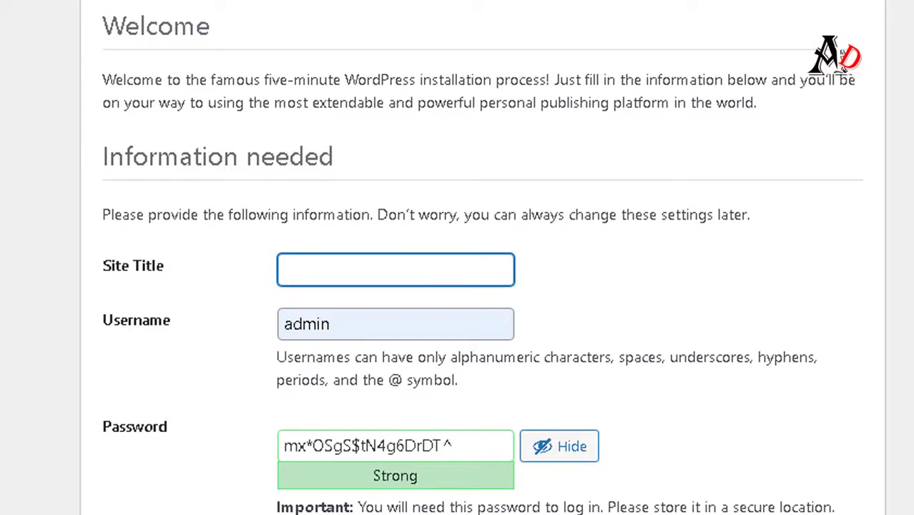
{"action": "type", "text": "autodida"}
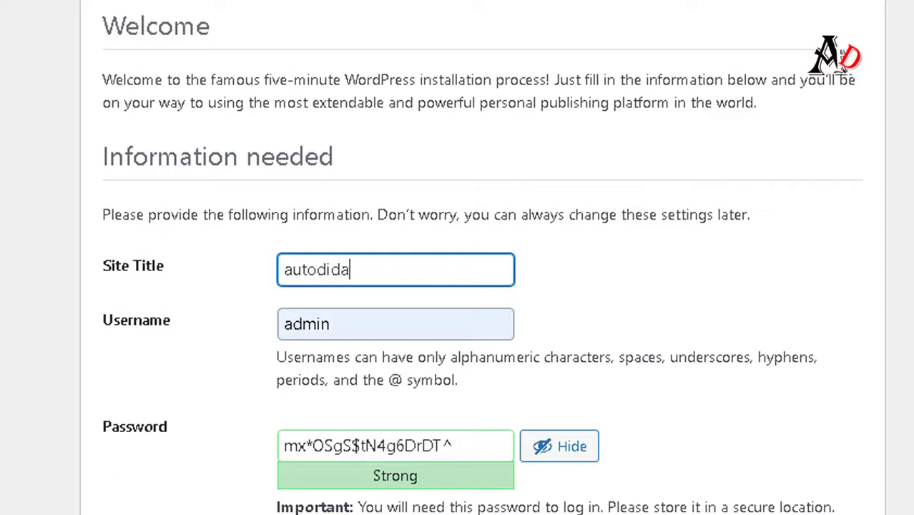
{"action": "type", "text": "ctewebdev"}
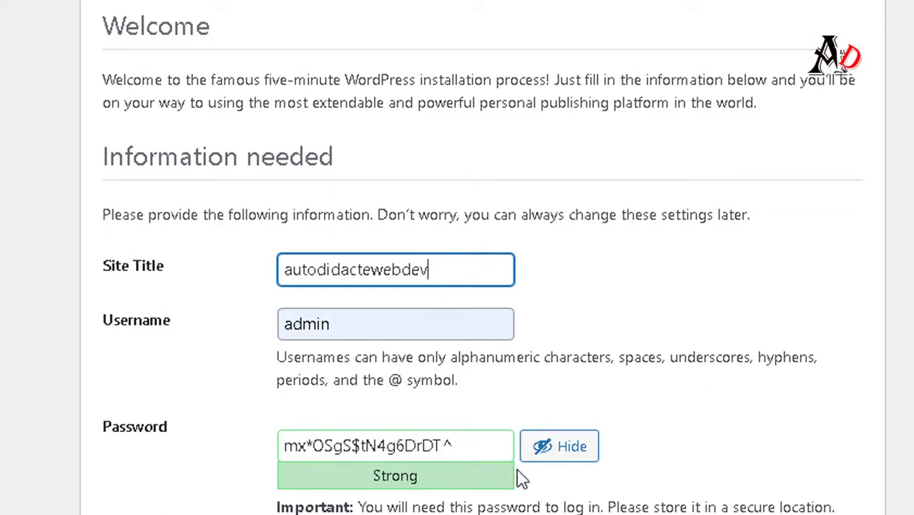
{"action": "left_click", "coordinate": [560, 460]}
Replace the generated admin password with a short, weak password.
{"action": "left_click", "coordinate": [475, 451]}
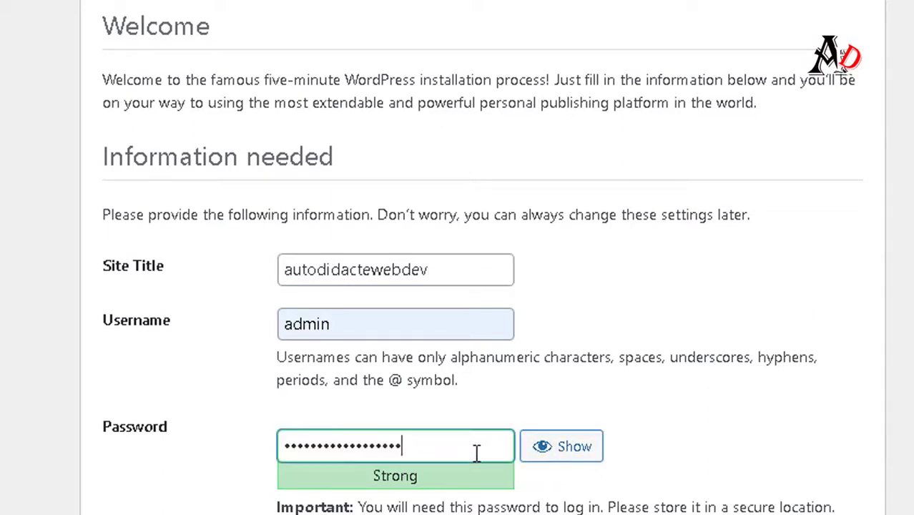
{"action": "key", "text": "ctrl+a"}
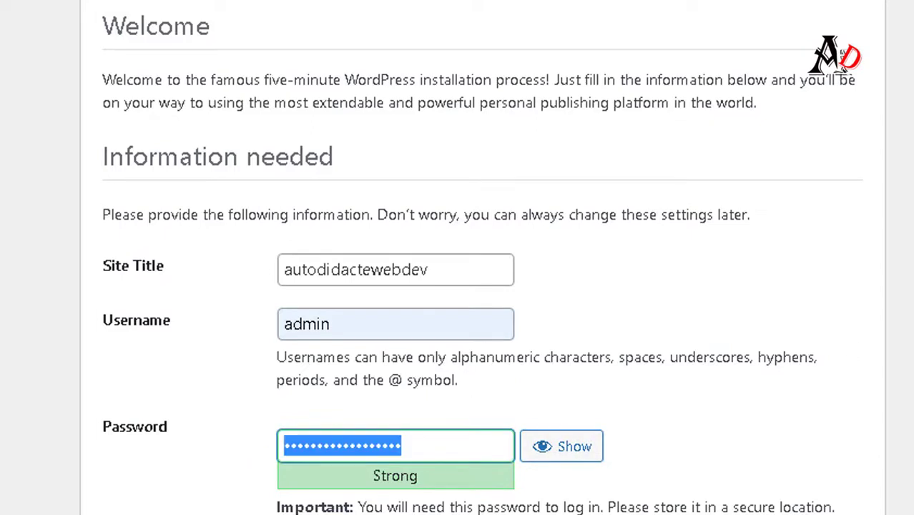
{"action": "type", "text": "•••••••"}
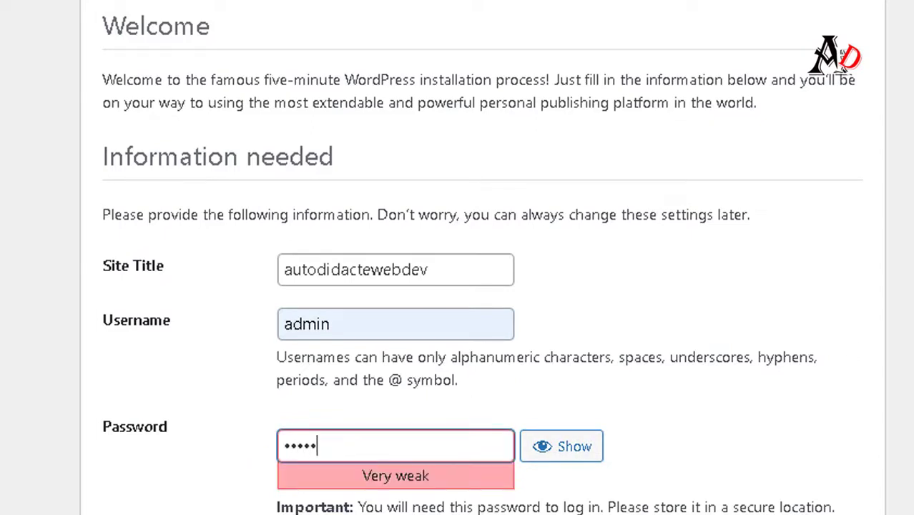
{"action": "type", "text": "•••"}
{"action": "left_click", "coordinate": [331, 443]}
{"action": "double_click", "coordinate": [333, 438]}
{"action": "type", "text": "••••"}
Remove a stray character so the site title reads autodidactewebdev.
{"action": "left_click", "coordinate": [443, 275]}
{"action": "type", "text": "d"}
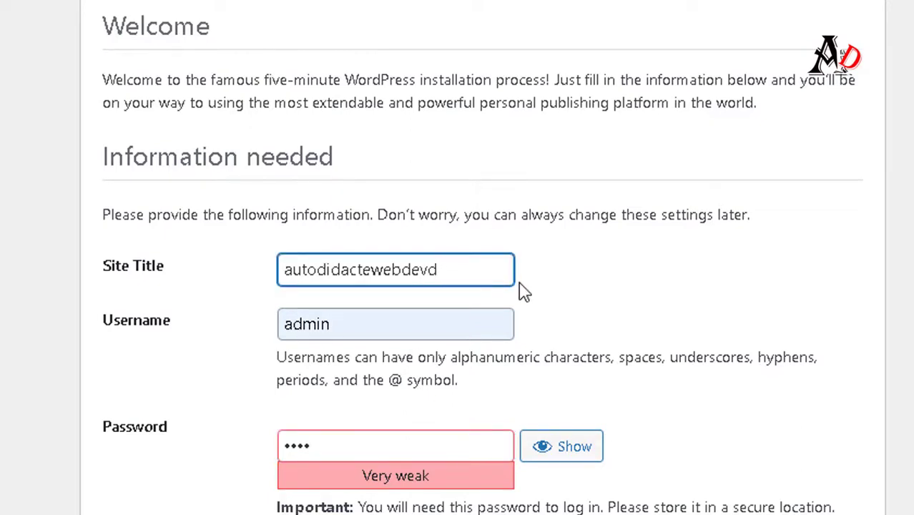
{"action": "key", "text": "BackSpace"}
Confirm use of the weak password.
{"action": "scroll", "coordinate": [667, 282], "scroll_direction": "down", "scroll_amount": 3}
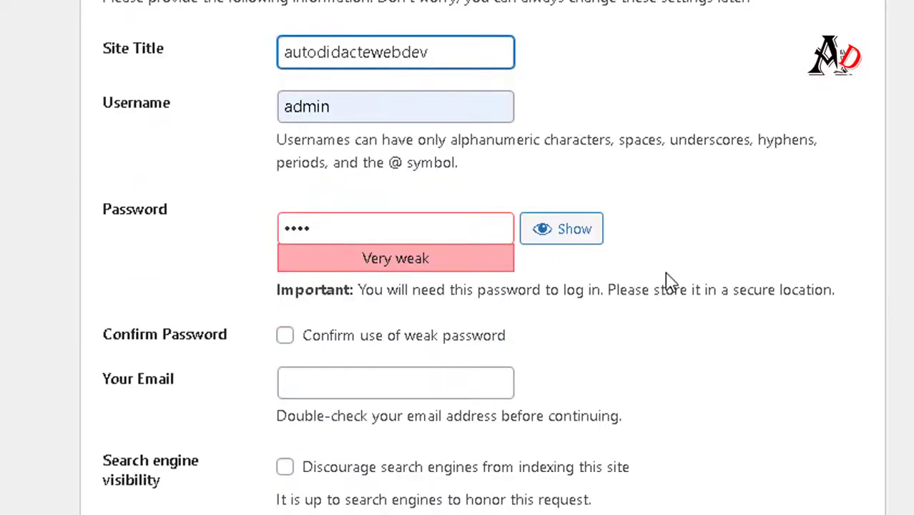
{"action": "scroll", "coordinate": [667, 282], "scroll_direction": "down", "scroll_amount": 2}
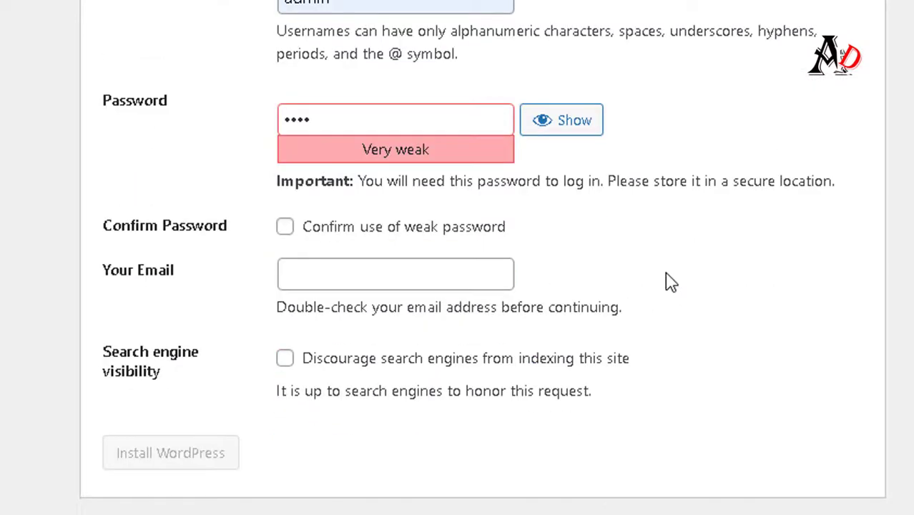
{"action": "left_click", "coordinate": [286, 227]}
Enter the admin e-mail address, discourage search engine indexing, and install WordPress.
{"action": "left_click", "coordinate": [318, 281]}
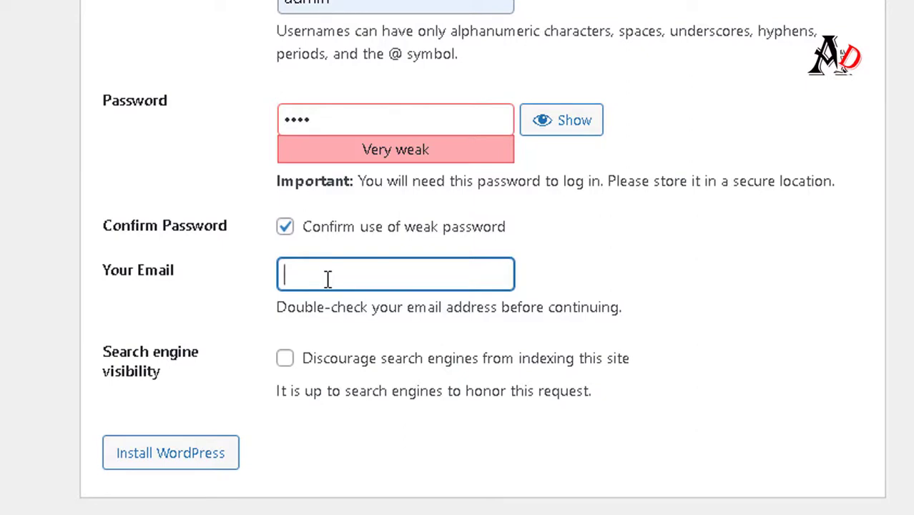
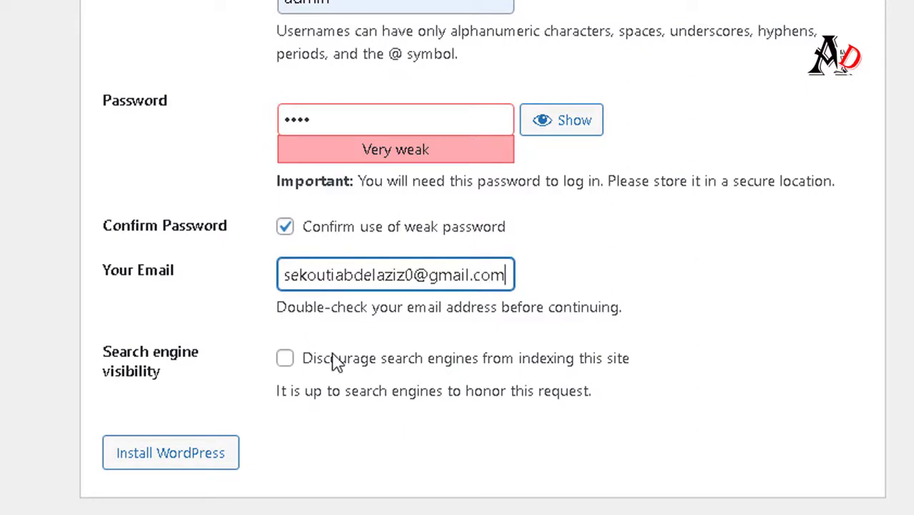
{"action": "left_click", "coordinate": [286, 359]}
{"action": "left_click", "coordinate": [183, 454]}
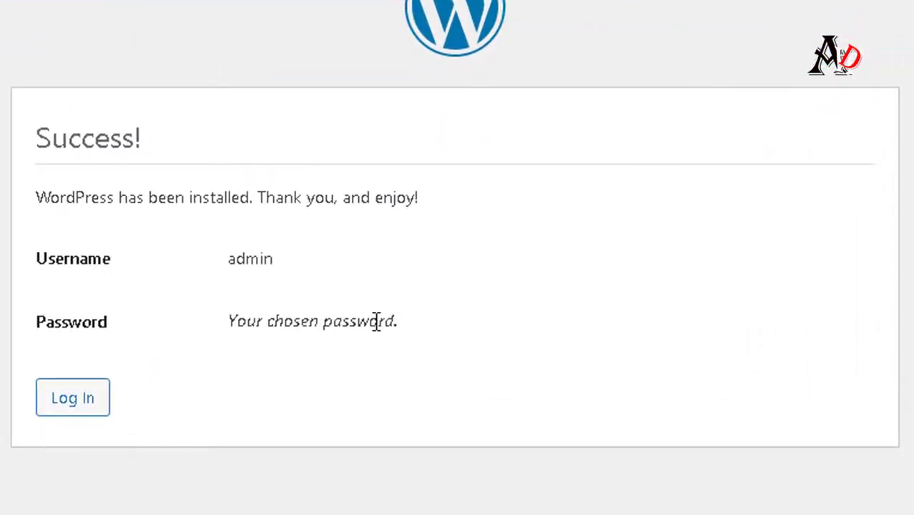
Log in as admin with Remember Me ticked.
{"action": "triple_click", "coordinate": [376, 320]}
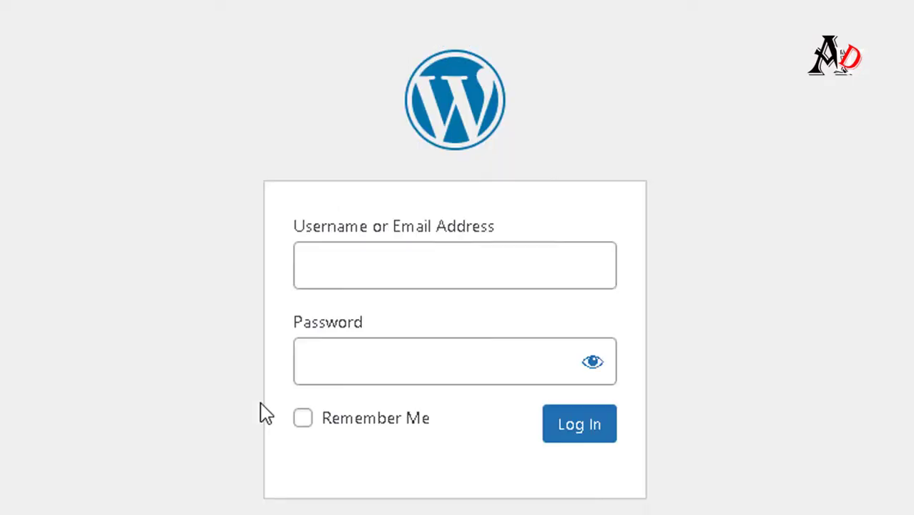
{"action": "left_click", "coordinate": [357, 422]}
{"action": "left_click", "coordinate": [578, 438]}
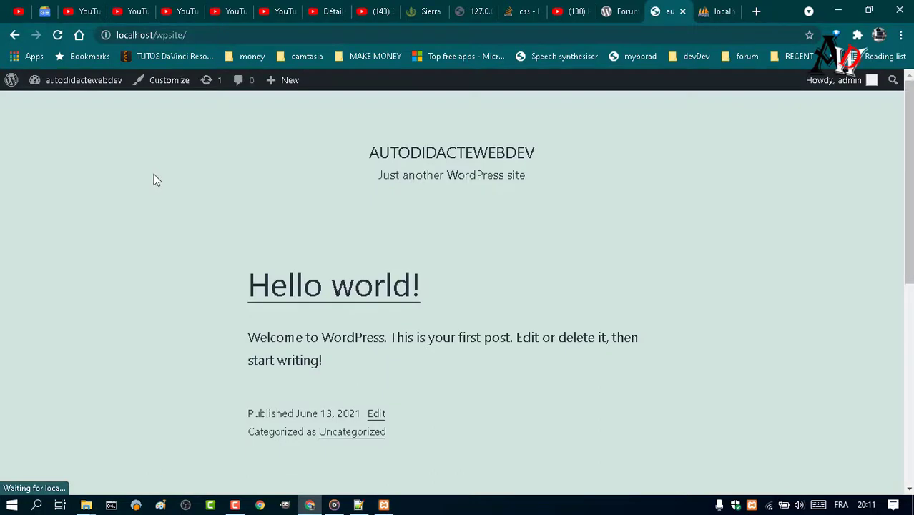
{"action": "scroll", "coordinate": [440, 247], "scroll_direction": "down", "scroll_amount": 6}
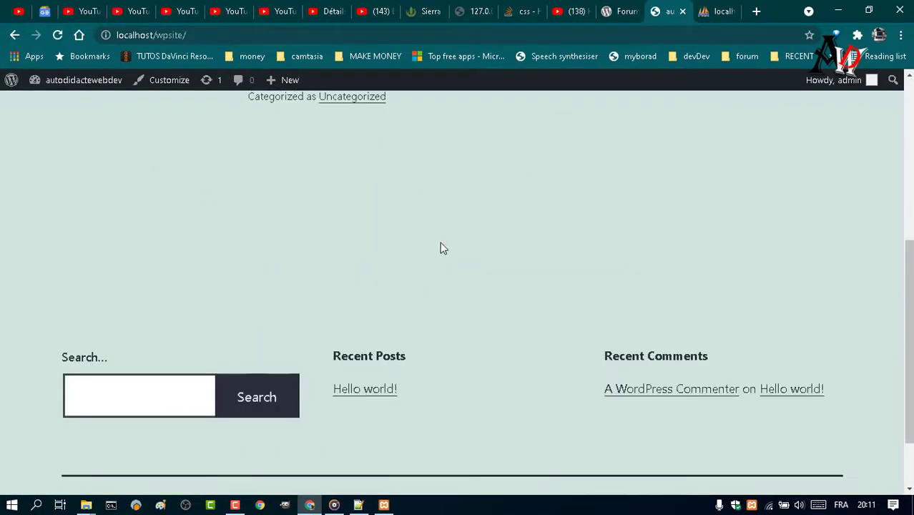
{"action": "scroll", "coordinate": [440, 248], "scroll_direction": "up", "scroll_amount": 4}
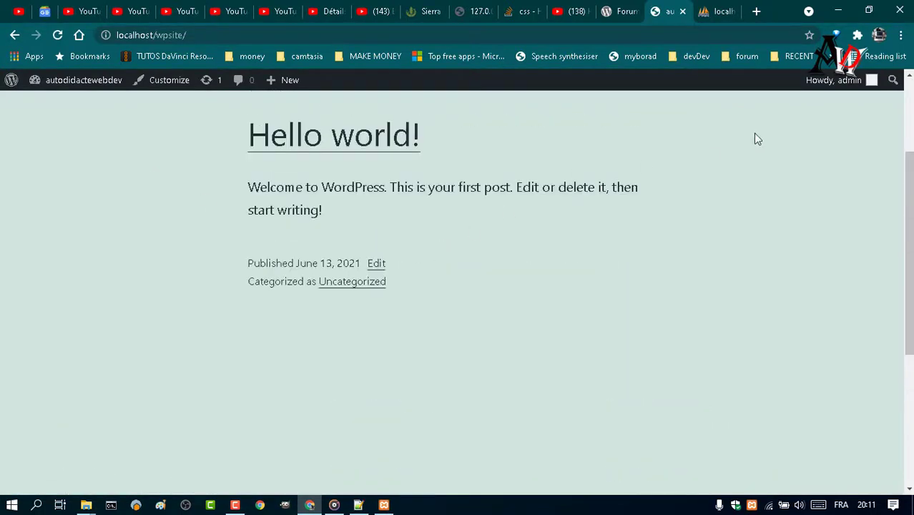
{"action": "left_click", "coordinate": [900, 36]}
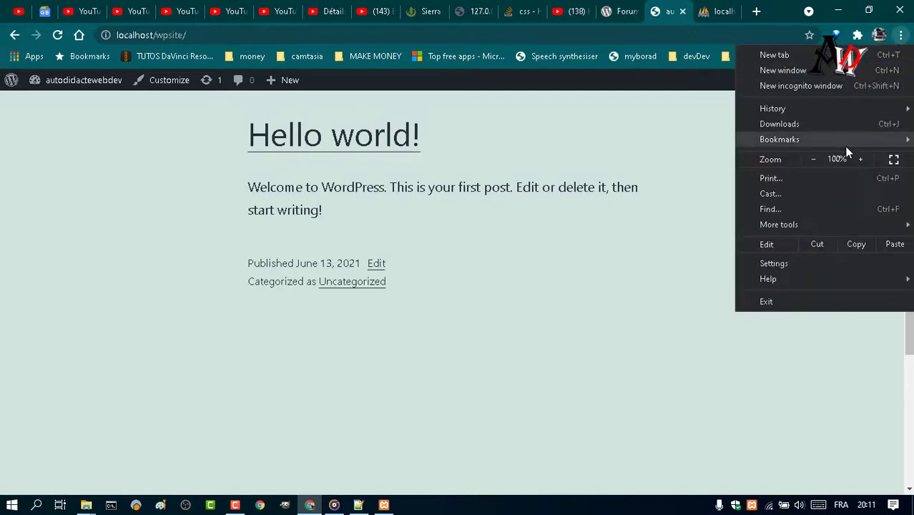
{"action": "left_click", "coordinate": [612, 226]}
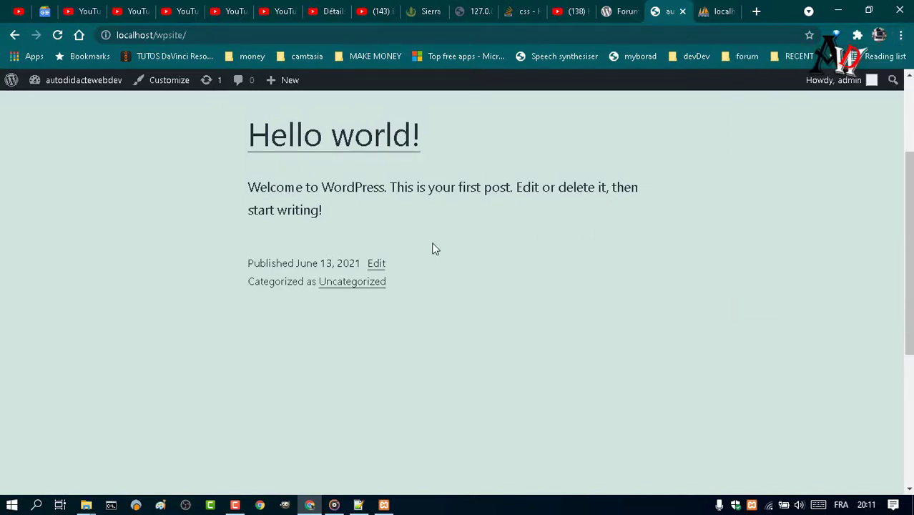
{"action": "scroll", "coordinate": [437, 252], "scroll_direction": "up", "scroll_amount": 2}
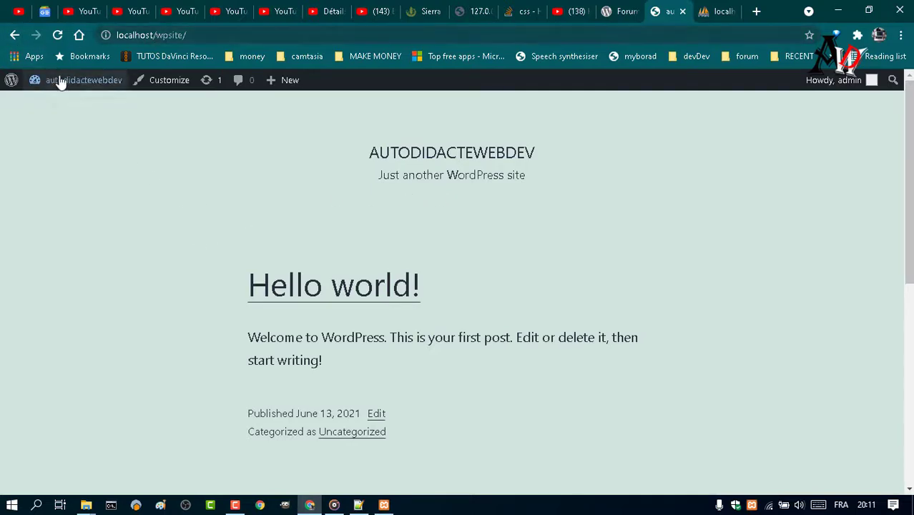
{"action": "mouse_move", "coordinate": [61, 84]}
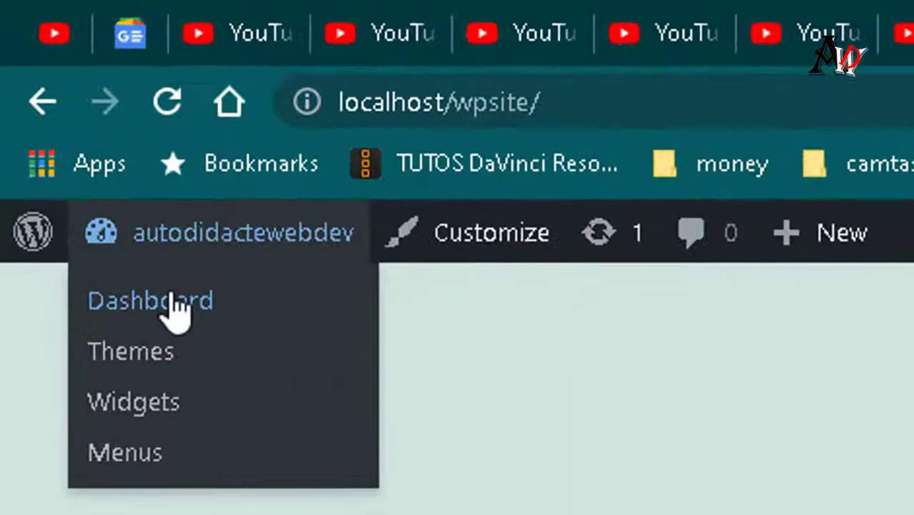
Open the admin Dashboard and review the updates and automatic update setting.
{"action": "left_click", "coordinate": [61, 106]}
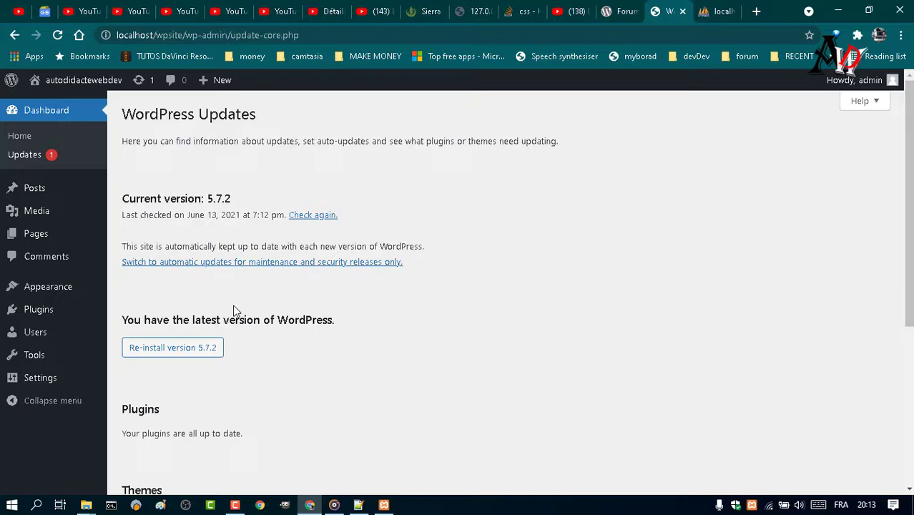
{"action": "mouse_move", "coordinate": [35, 299]}
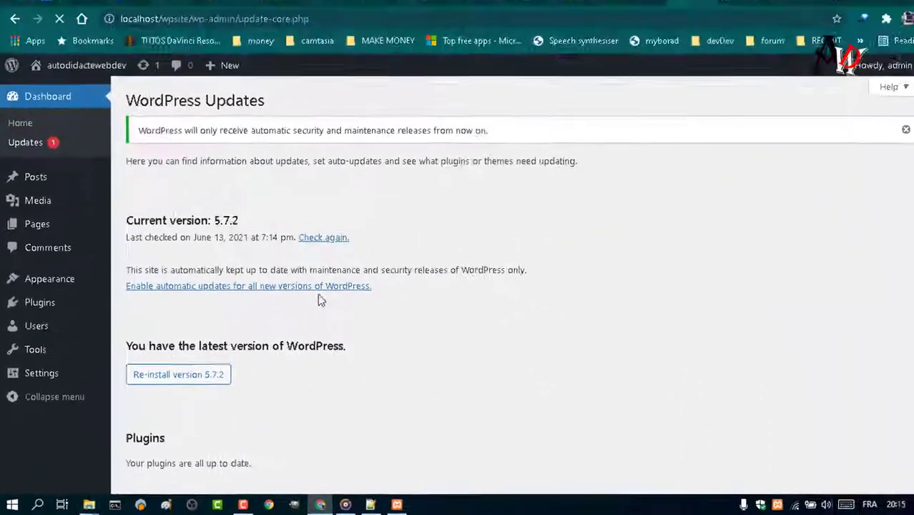
{"action": "left_click", "coordinate": [561, 94]}
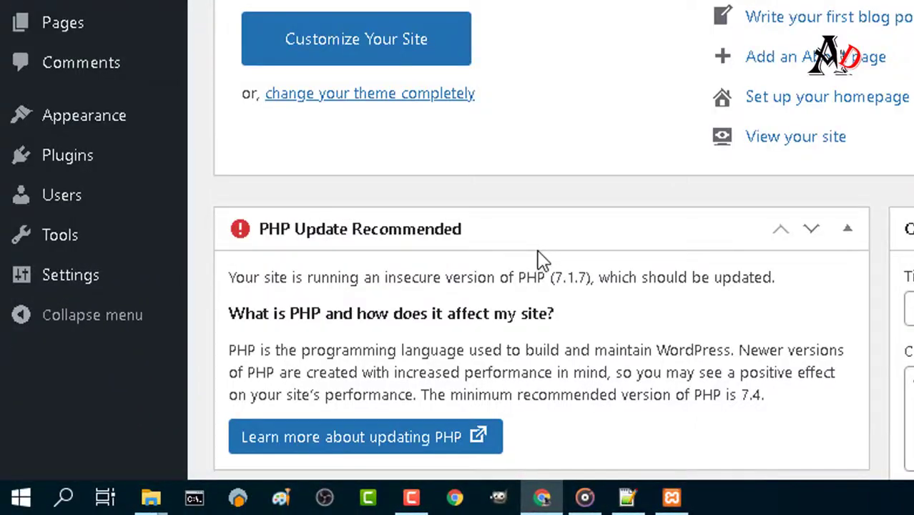
{"action": "scroll", "coordinate": [542, 260], "scroll_direction": "down", "scroll_amount": 2}
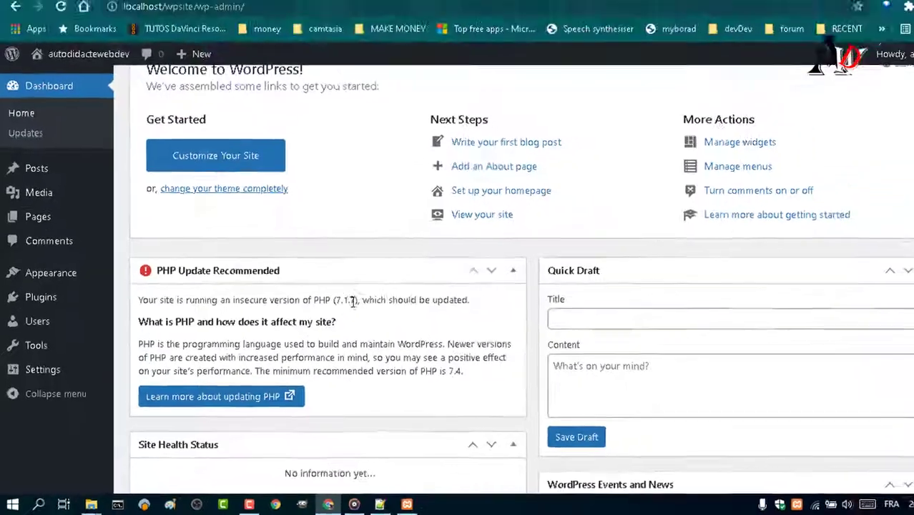
{"action": "left_click", "coordinate": [481, 214]}
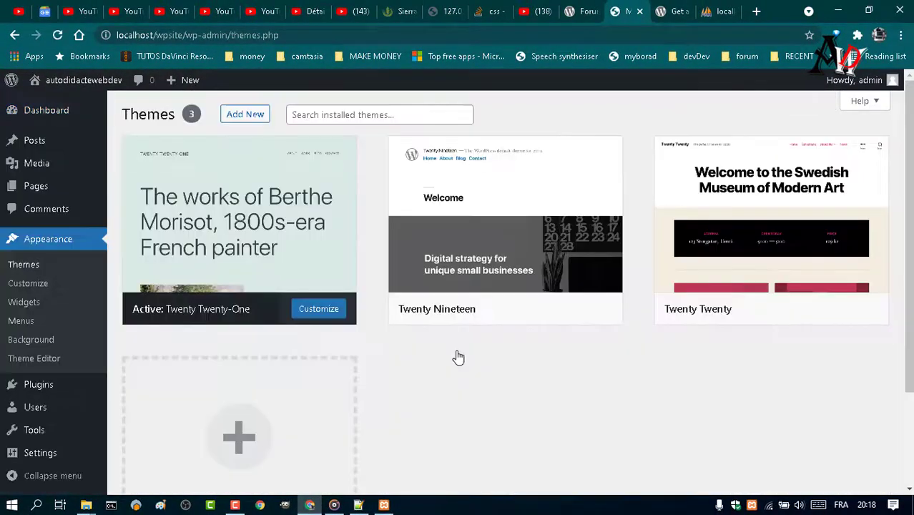
Search installed themes for 'ocean', clear the search, and show the Themes help panel.
{"action": "mouse_move", "coordinate": [441, 327]}
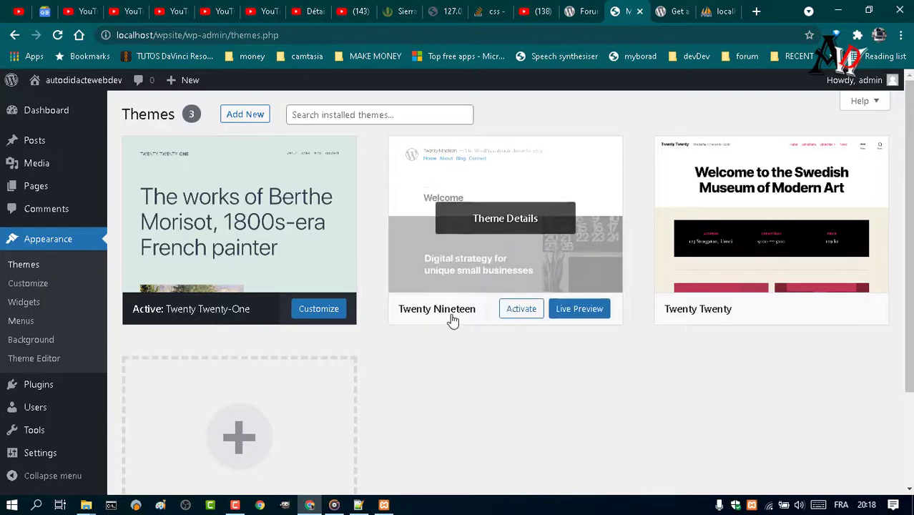
{"action": "mouse_move", "coordinate": [221, 320]}
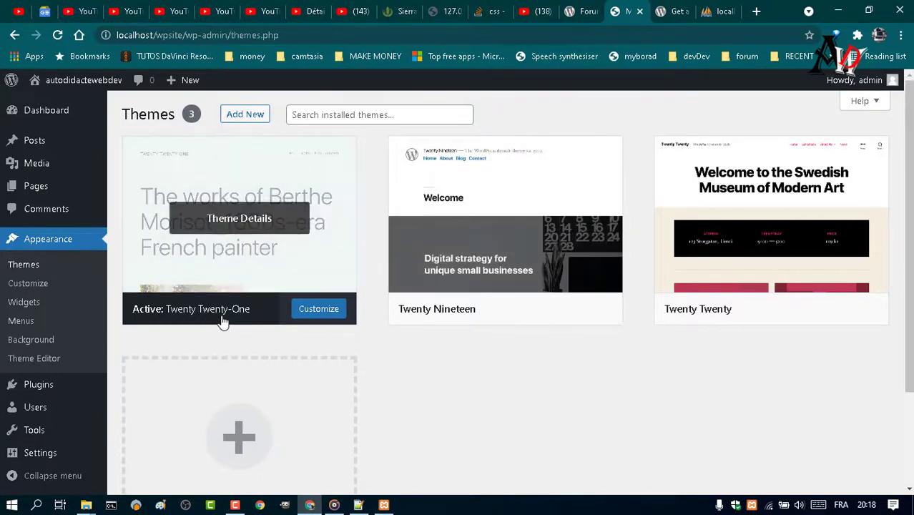
{"action": "left_click", "coordinate": [336, 116]}
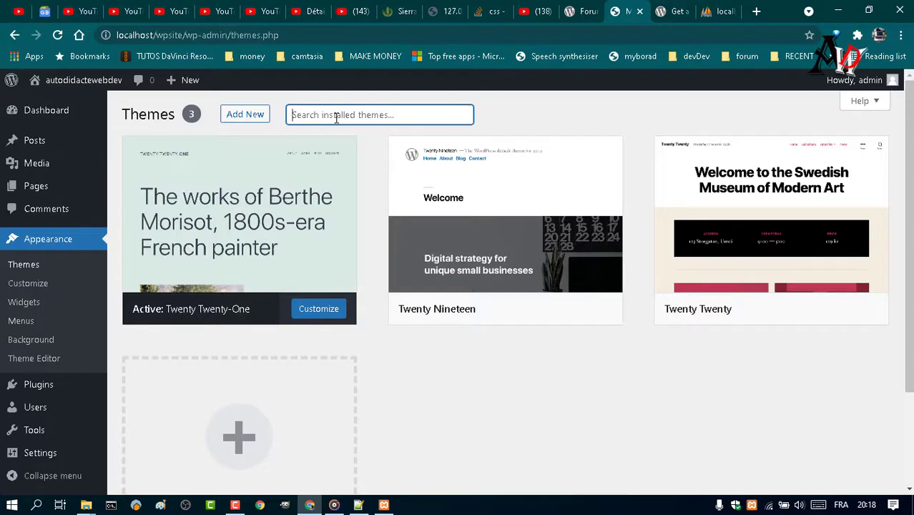
{"action": "type", "text": "o"}
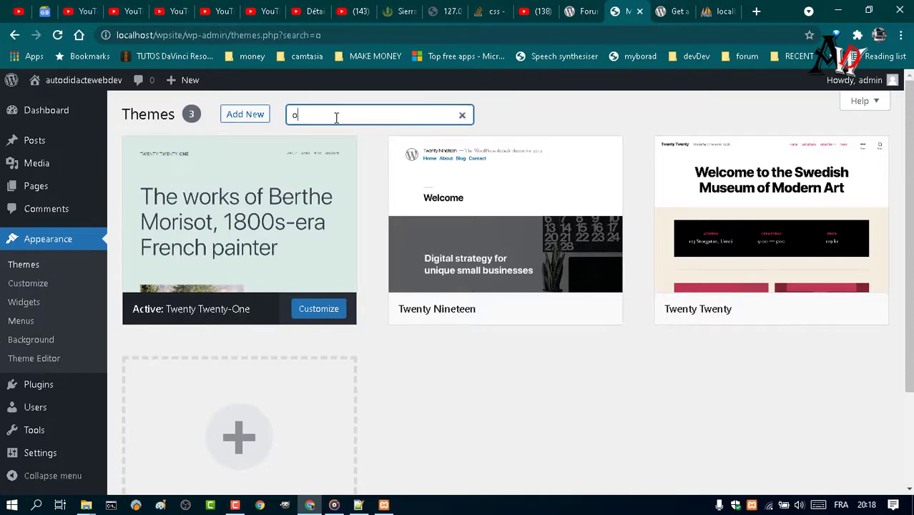
{"action": "type", "text": "cean"}
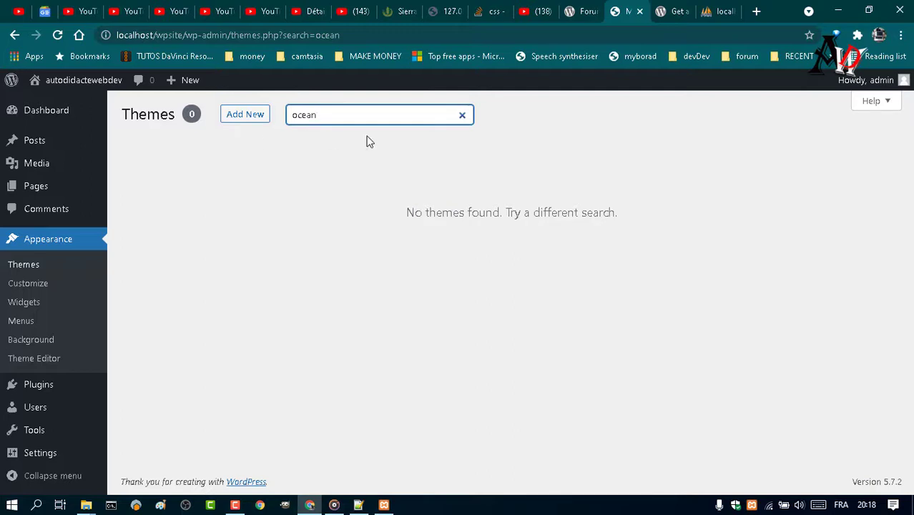
{"action": "left_click", "coordinate": [462, 115]}
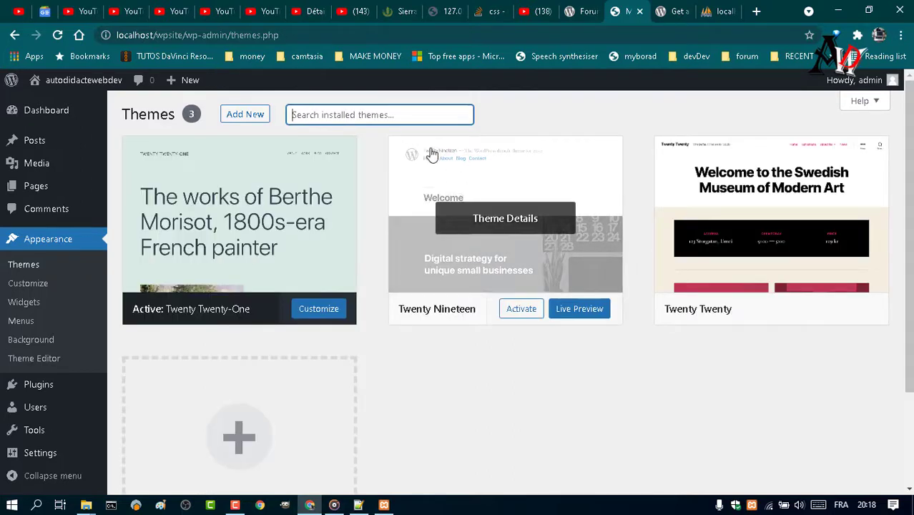
{"action": "left_click", "coordinate": [878, 102]}
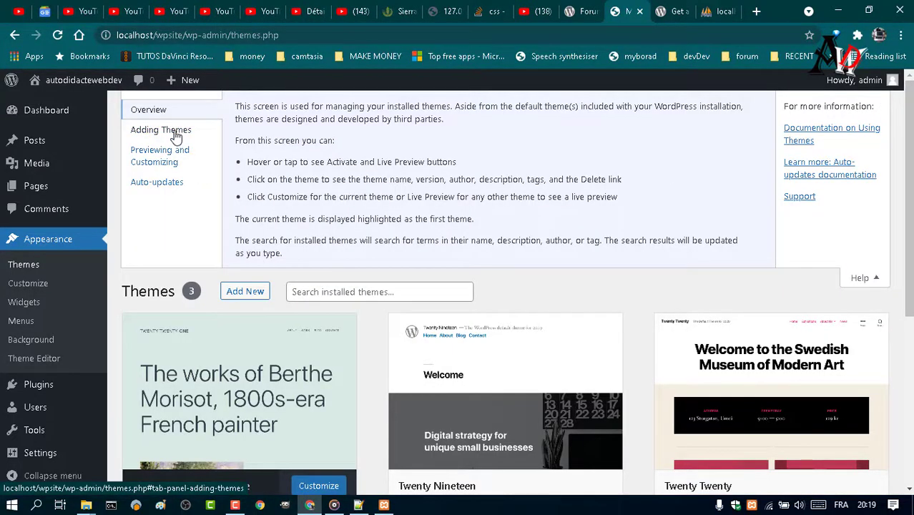
Show the Adding Themes help and open the WordPress Theme Directory in a new tab.
{"action": "left_click", "coordinate": [176, 134]}
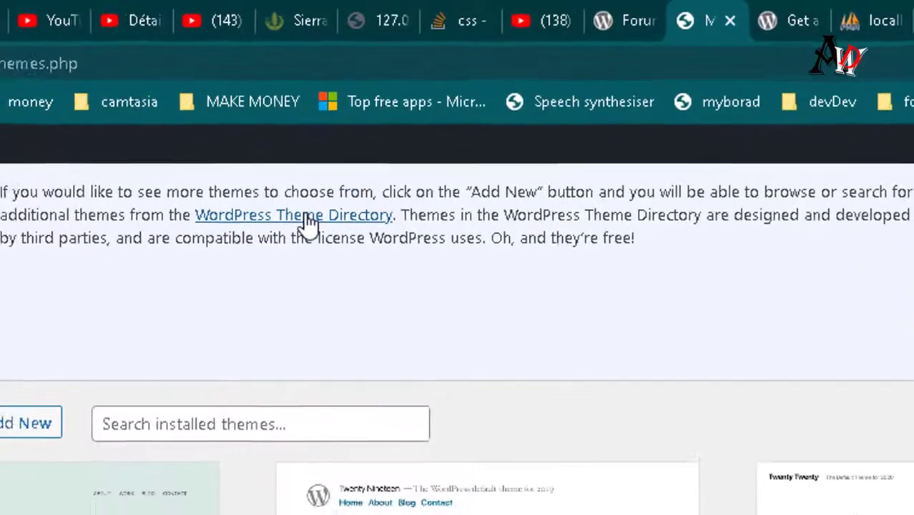
{"action": "right_click", "coordinate": [405, 123]}
{"action": "left_click", "coordinate": [350, 236]}
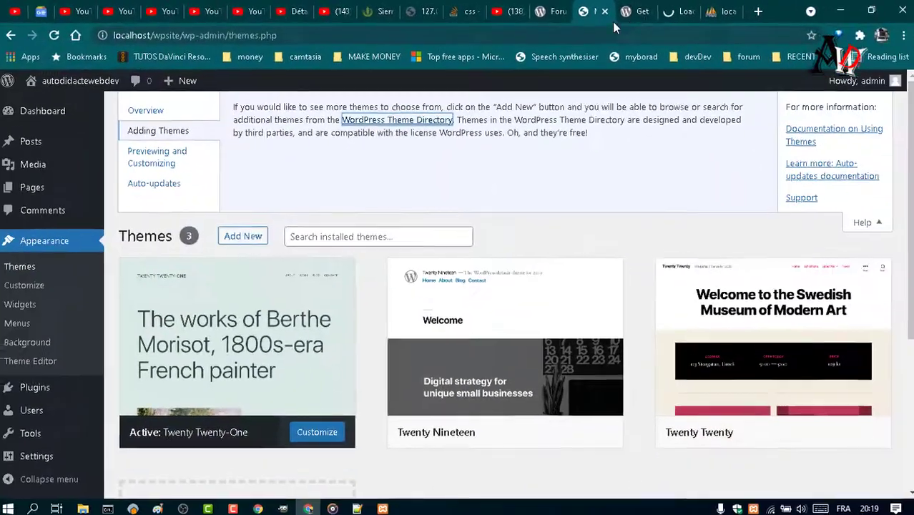
In the Theme Directory tab, find the OceanWP theme and start its zip download.
{"action": "left_click", "coordinate": [675, 11]}
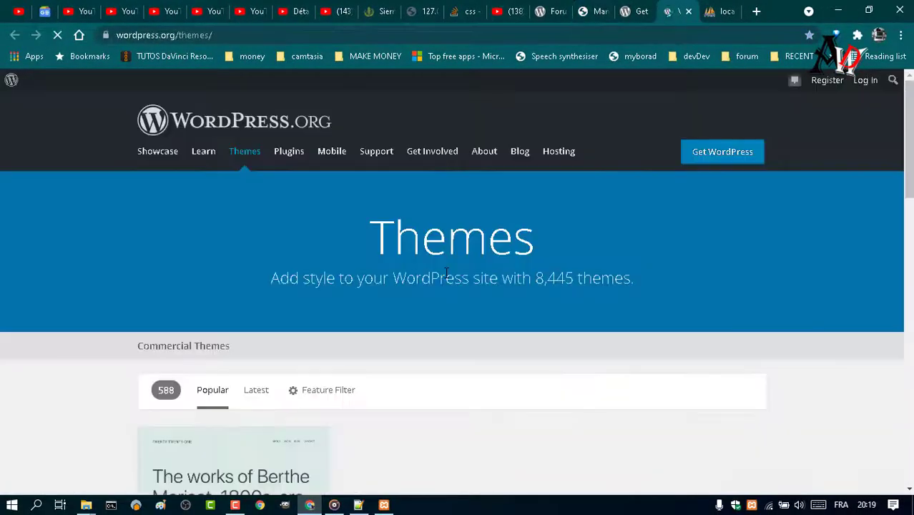
{"action": "scroll", "coordinate": [446, 273], "scroll_direction": "down", "scroll_amount": 2}
{"action": "scroll", "coordinate": [444, 274], "scroll_direction": "down", "scroll_amount": 1}
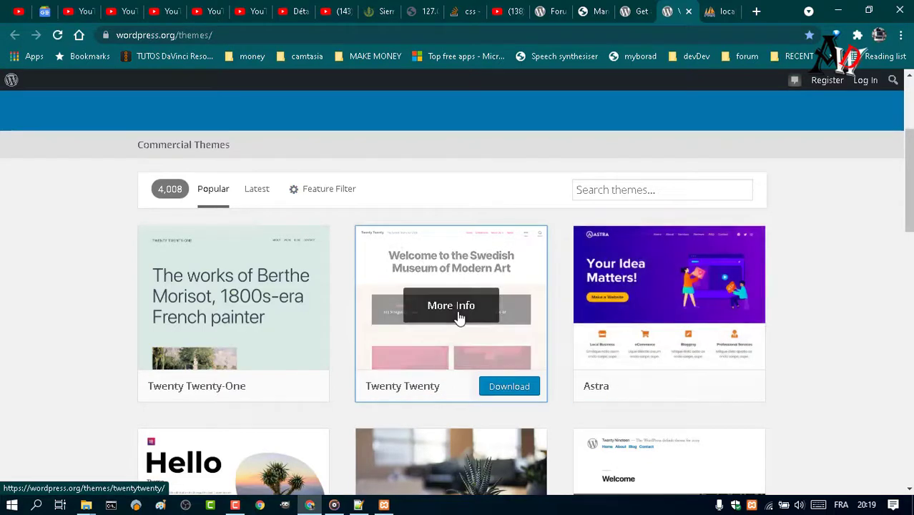
{"action": "scroll", "coordinate": [459, 318], "scroll_direction": "down", "scroll_amount": 5}
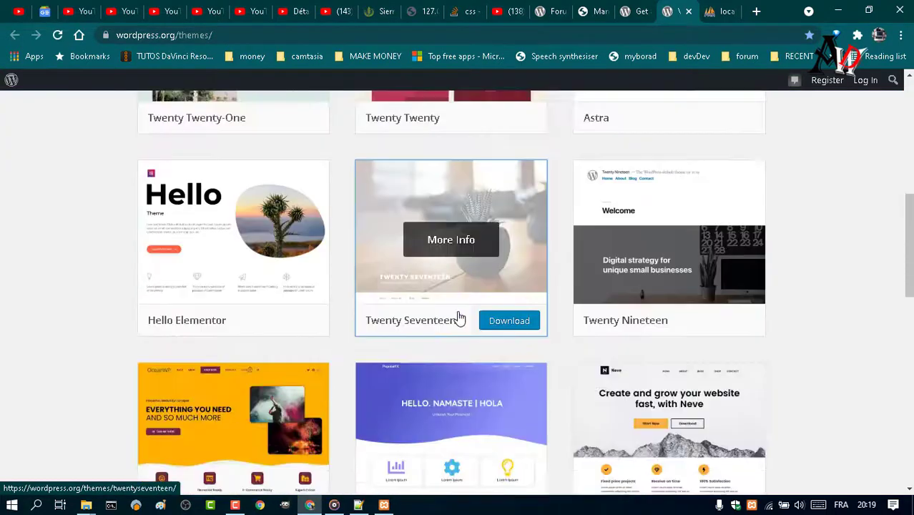
{"action": "scroll", "coordinate": [459, 323], "scroll_direction": "down", "scroll_amount": 5}
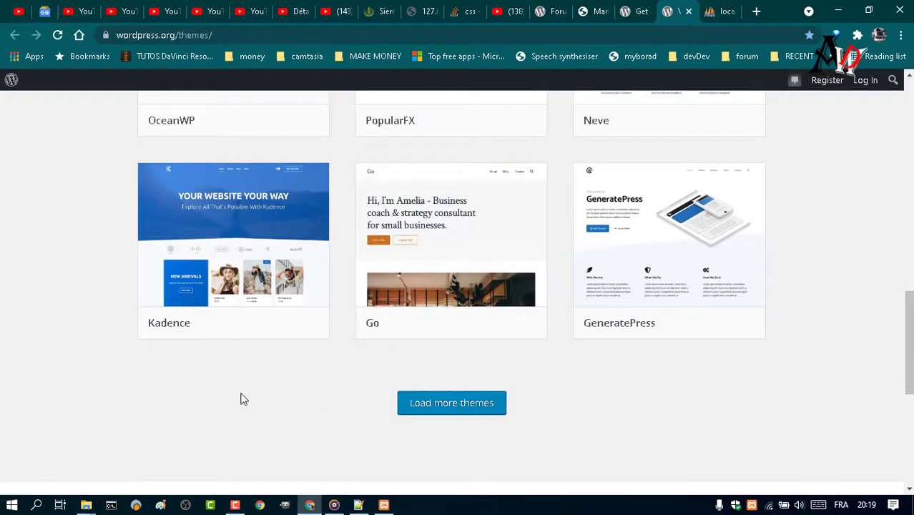
{"action": "scroll", "coordinate": [208, 341], "scroll_direction": "up", "scroll_amount": 2}
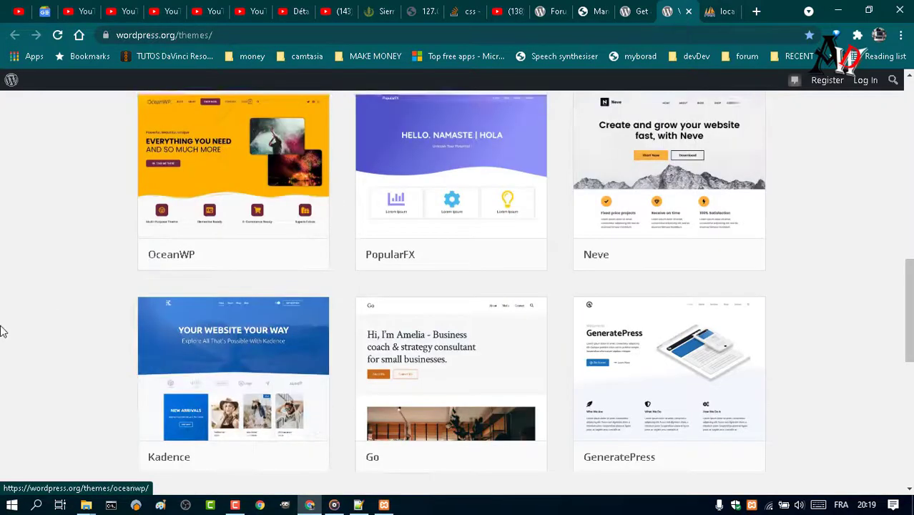
{"action": "scroll", "coordinate": [122, 351], "scroll_direction": "up", "scroll_amount": 1}
{"action": "mouse_move", "coordinate": [184, 321]}
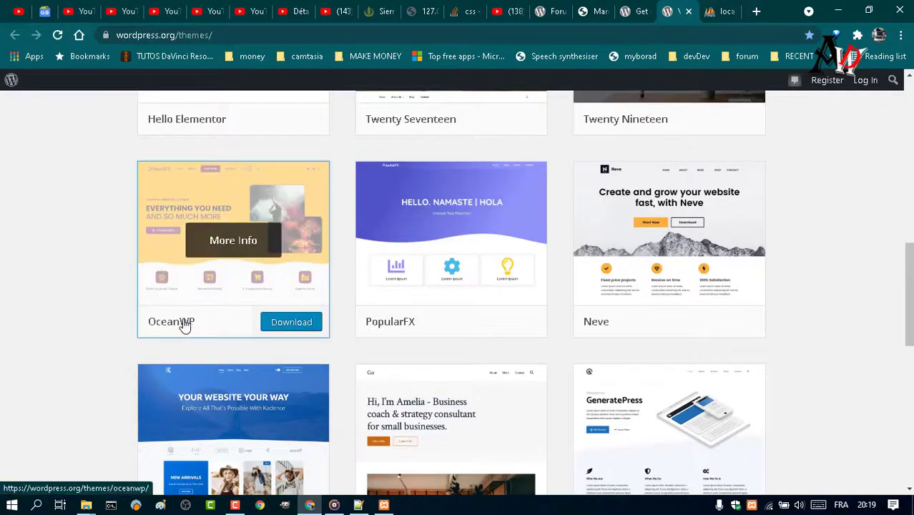
{"action": "left_click", "coordinate": [277, 327]}
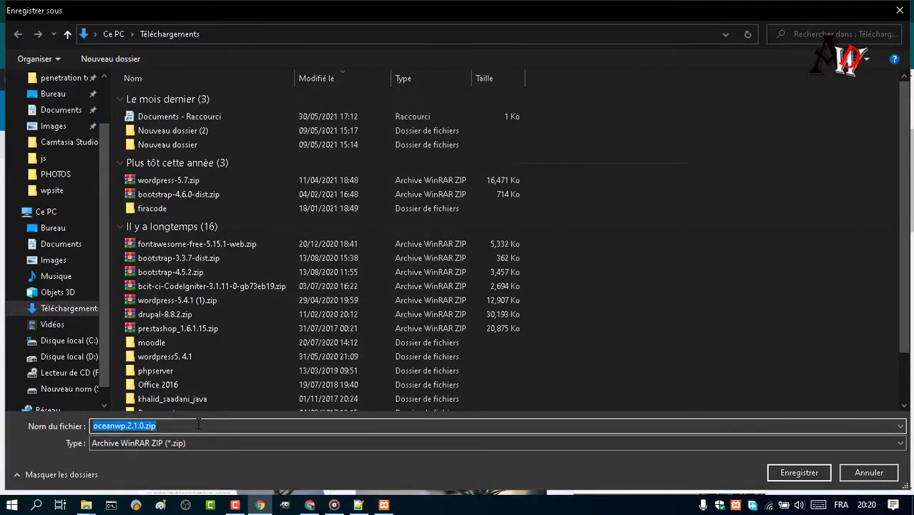
Save oceanwp.2.1.0.zip to Téléchargements and reveal it in its folder.
{"action": "left_click", "coordinate": [797, 474]}
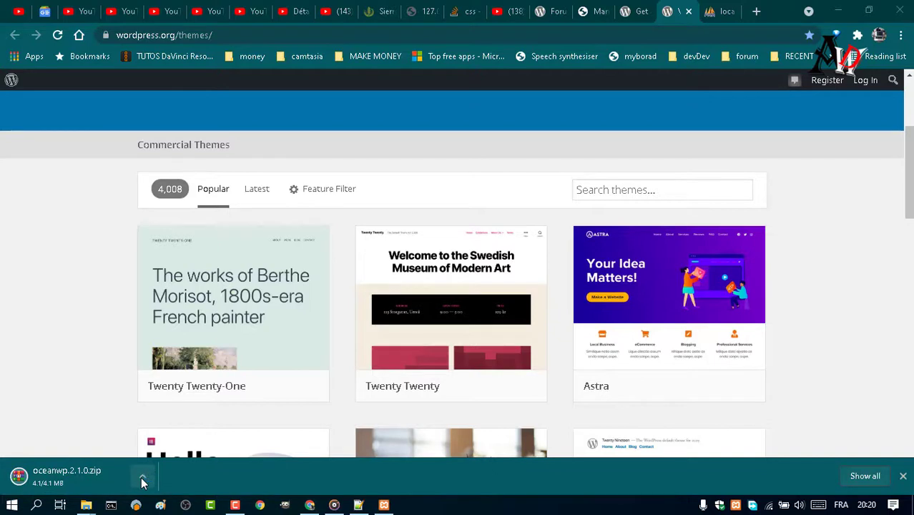
{"action": "left_click", "coordinate": [143, 479]}
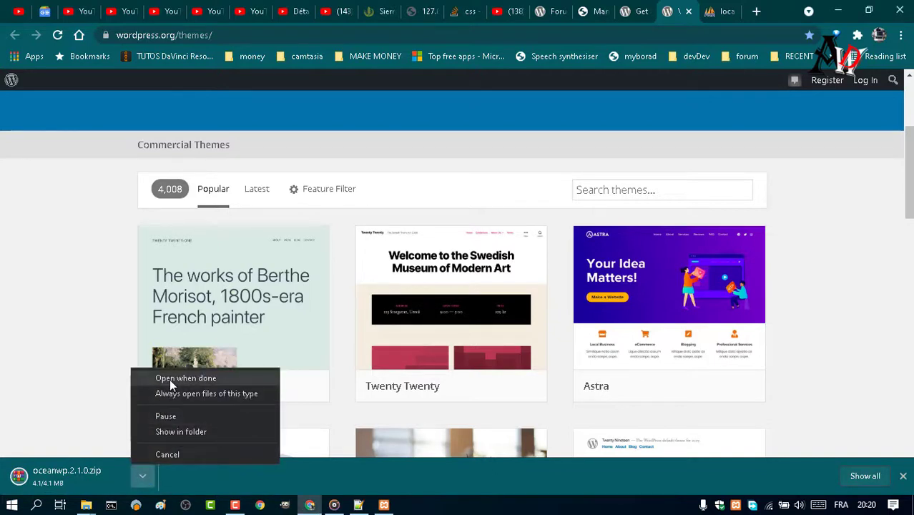
{"action": "left_click", "coordinate": [179, 432]}
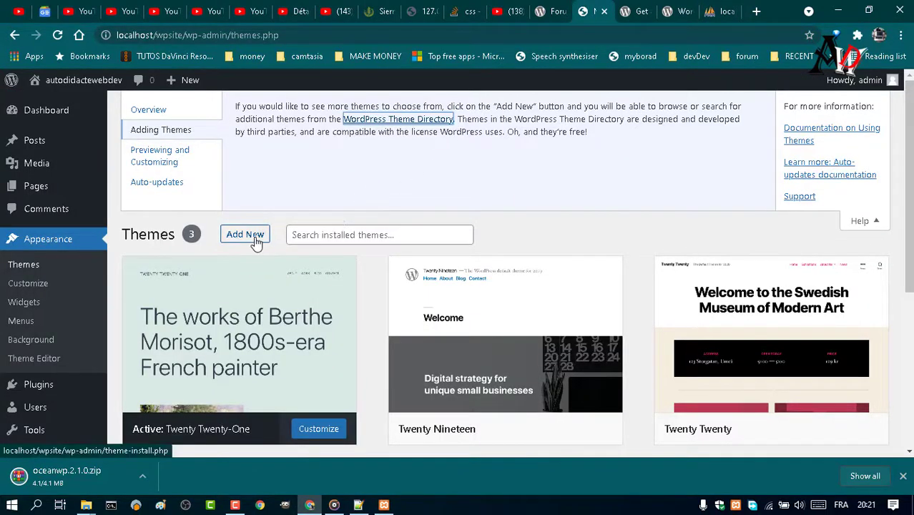
Open the Upload Theme panel on Add Themes and bring up the file picker for a theme zip.
{"action": "scroll", "coordinate": [601, 276], "scroll_direction": "down", "scroll_amount": 1}
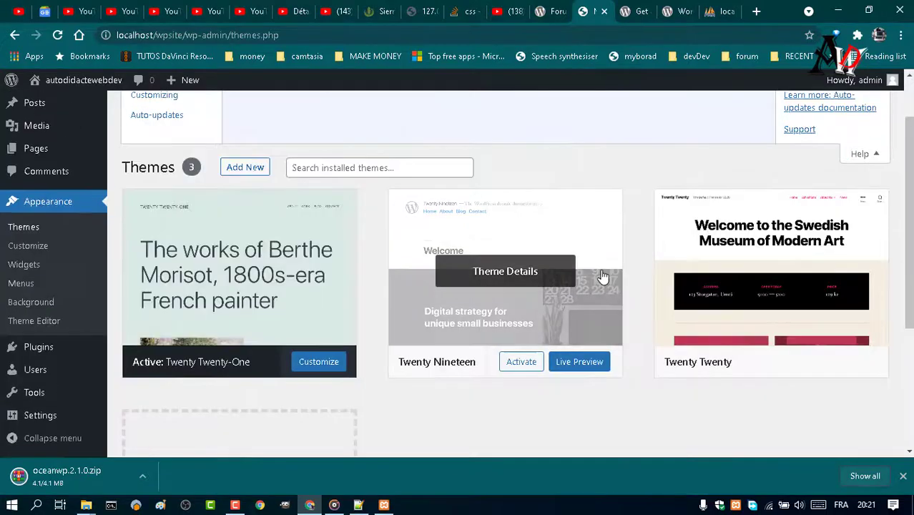
{"action": "scroll", "coordinate": [601, 276], "scroll_direction": "down", "scroll_amount": 3}
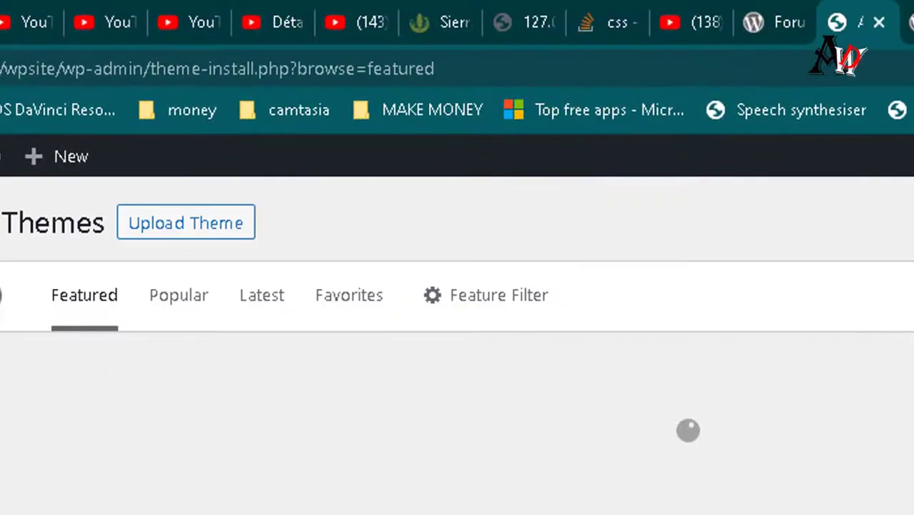
{"action": "left_click", "coordinate": [230, 233]}
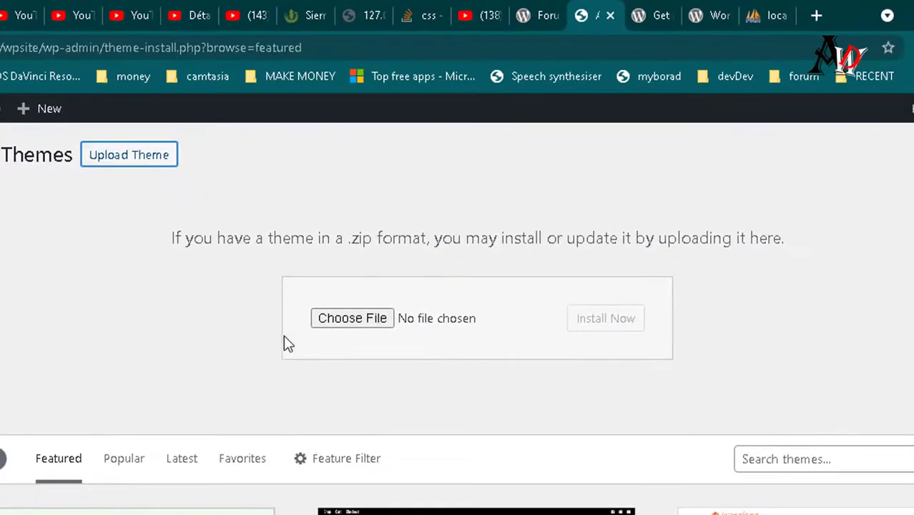
{"action": "left_click", "coordinate": [363, 323]}
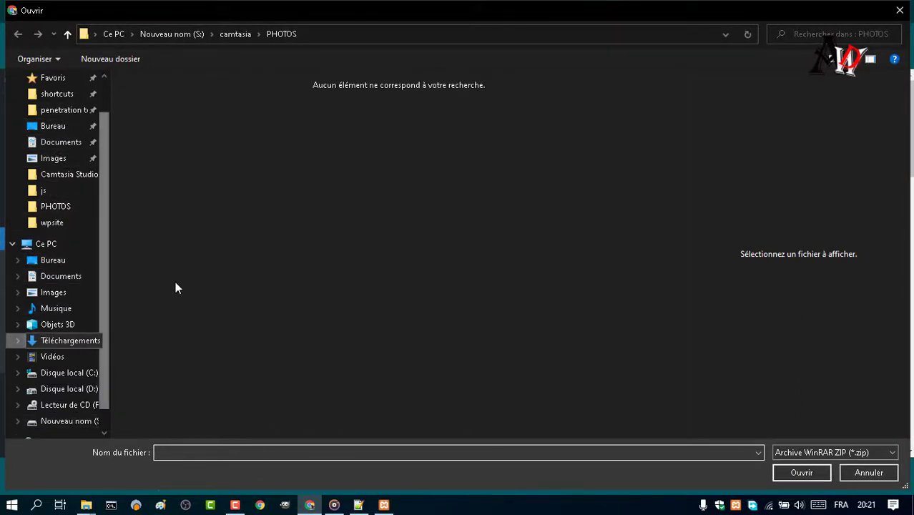
Choose oceanwp.2.1.0.zip from the Téléchargements folder as the theme file.
{"action": "left_click", "coordinate": [148, 117]}
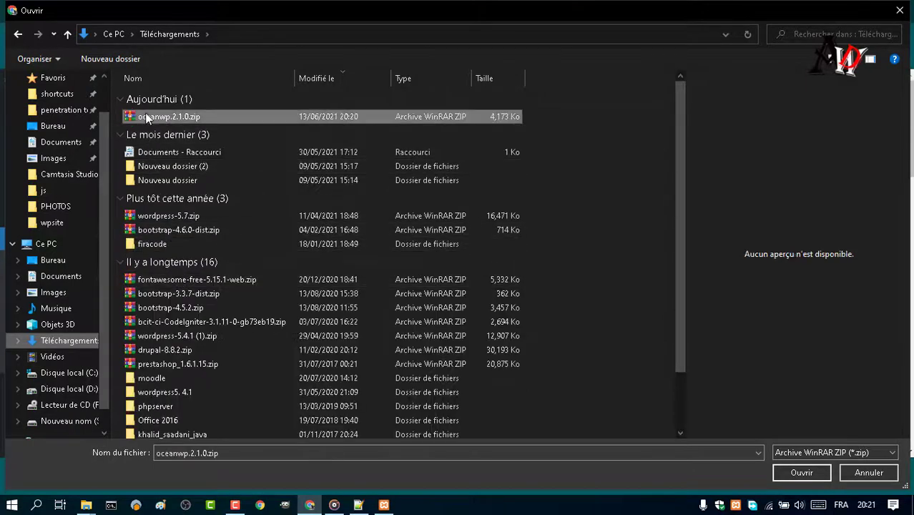
{"action": "left_click", "coordinate": [800, 472]}
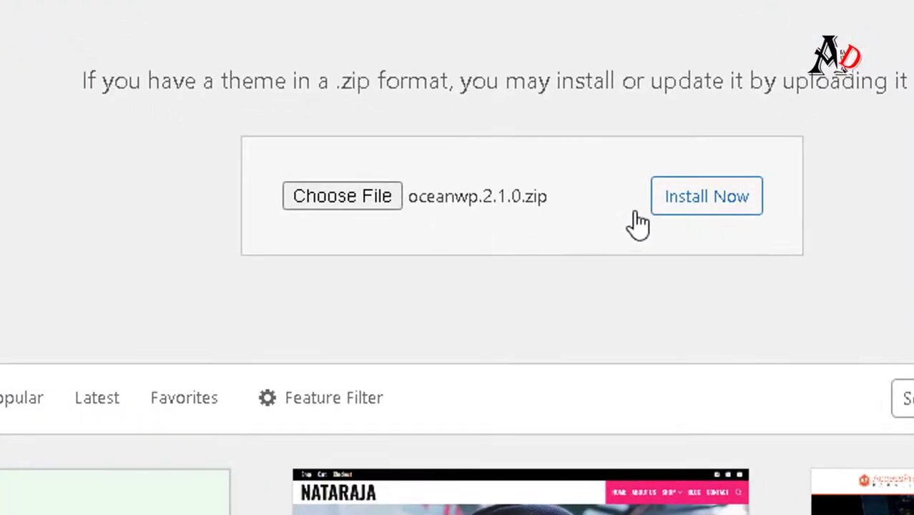
Install the OceanWP zip and scroll the 'ocean' results, finding OceanWP incompatible with the site's PHP.
{"action": "left_click", "coordinate": [687, 212]}
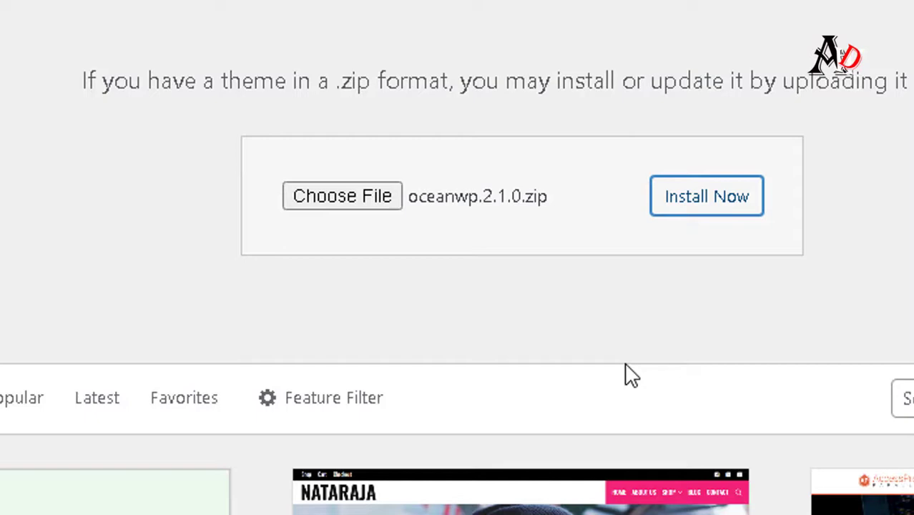
{"action": "scroll", "coordinate": [624, 368], "scroll_direction": "down", "scroll_amount": 3}
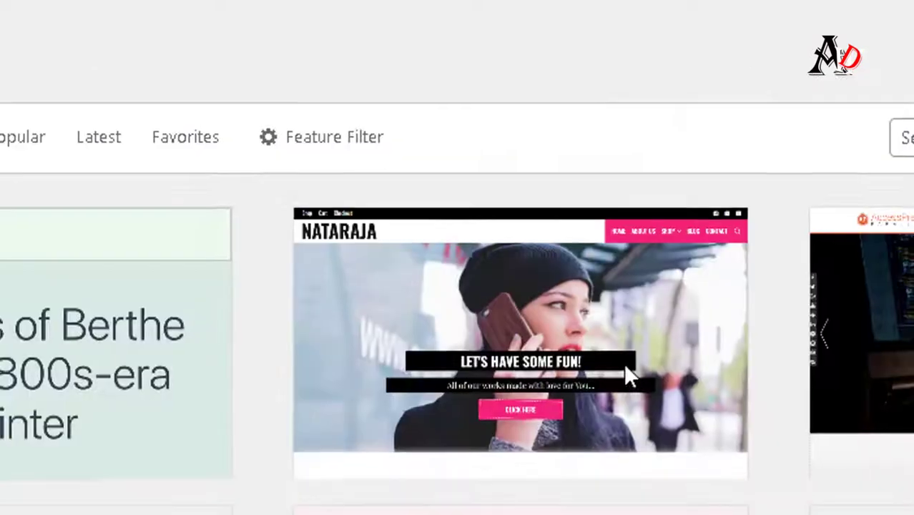
{"action": "scroll", "coordinate": [562, 341], "scroll_direction": "down", "scroll_amount": 1}
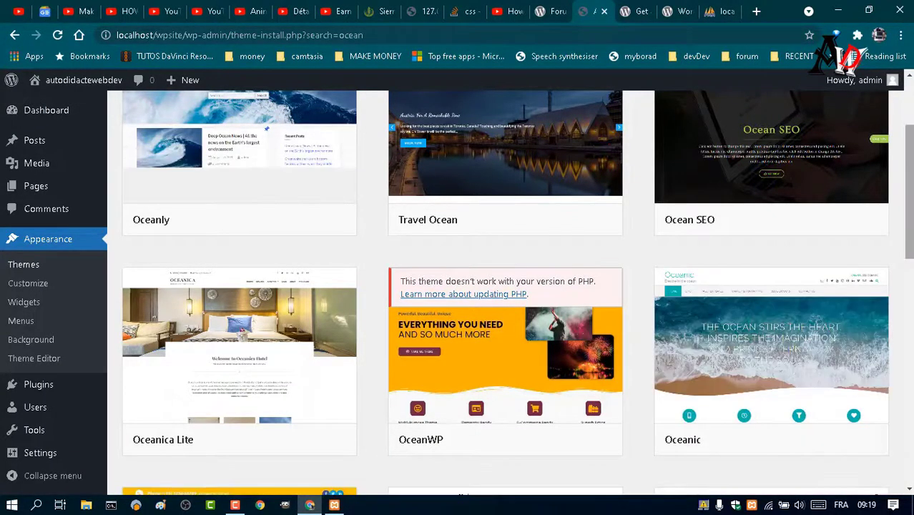
{"action": "scroll", "coordinate": [909, 189], "scroll_direction": "down", "scroll_amount": 2}
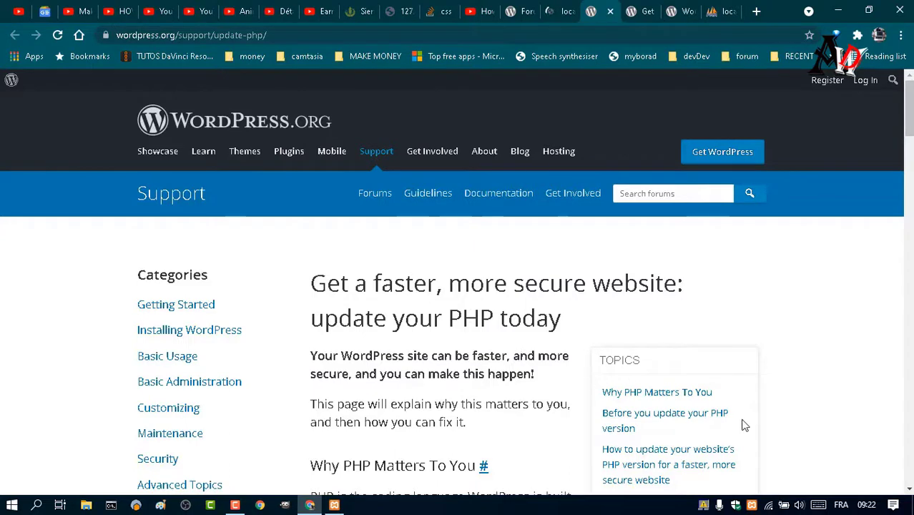
Read through the Update PHP support page, selecting the phrase before 'proceeding' in its paragraph.
{"action": "left_click", "coordinate": [909, 489]}
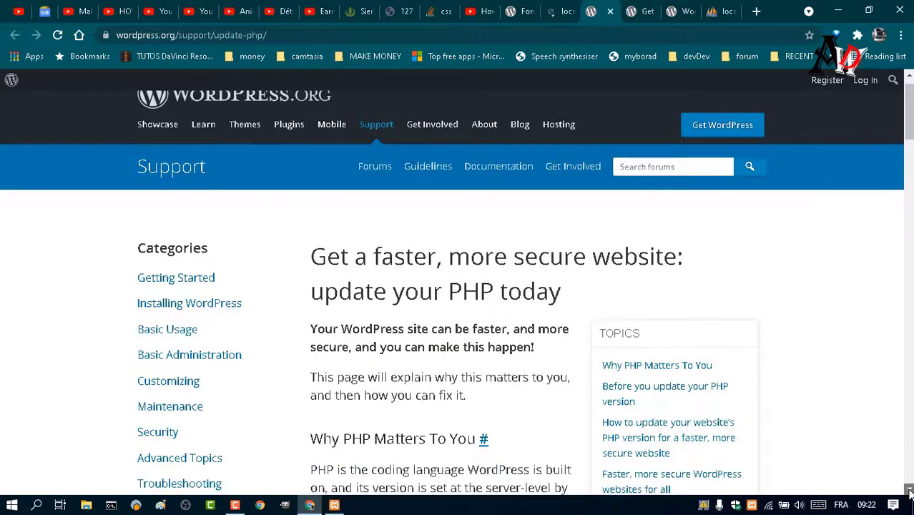
{"action": "left_click", "coordinate": [909, 490]}
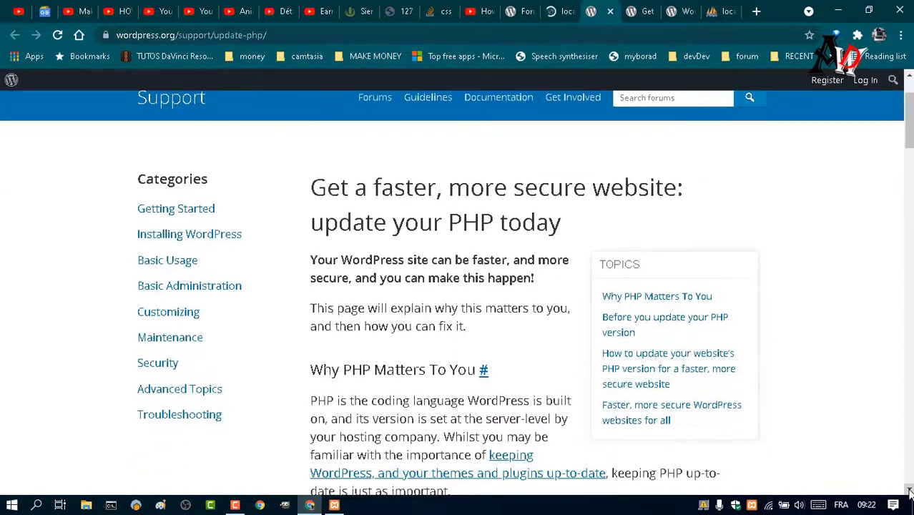
{"action": "left_click", "coordinate": [909, 490]}
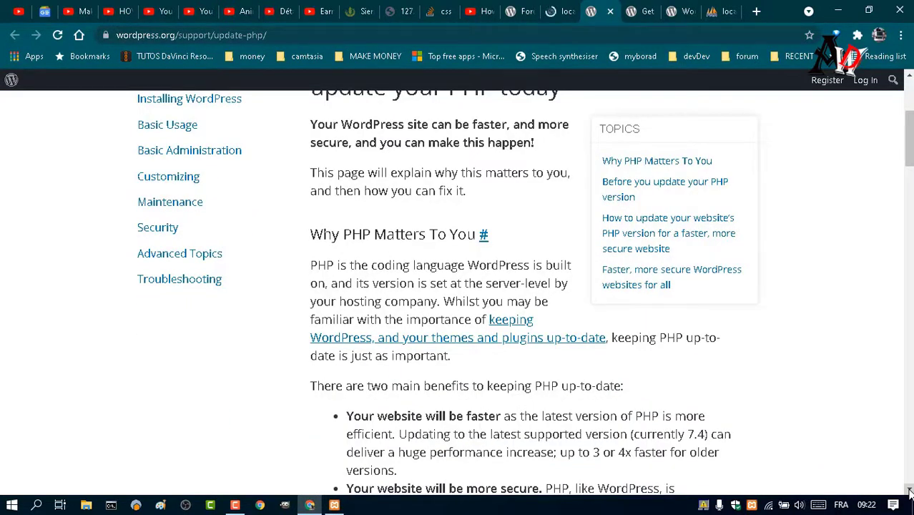
{"action": "left_click", "coordinate": [908, 490]}
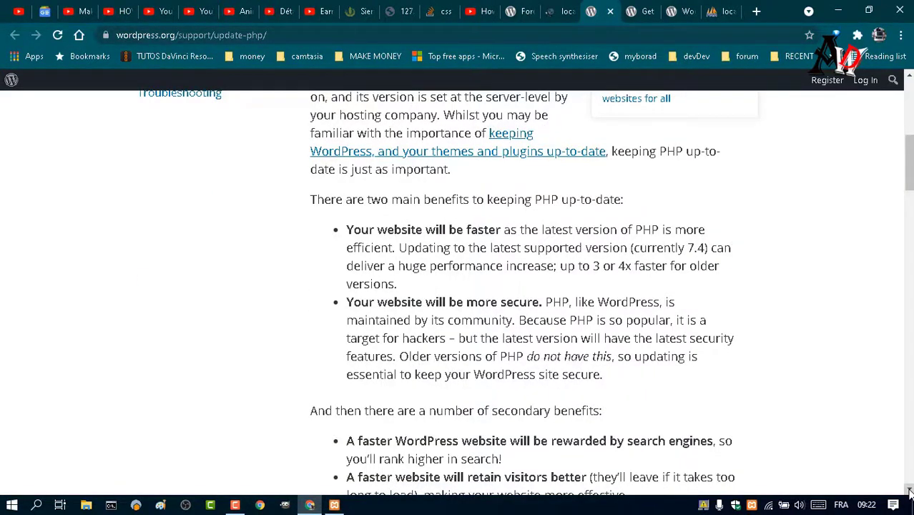
{"action": "left_click_drag", "start_coordinate": [908, 490], "coordinate": [909, 489]}
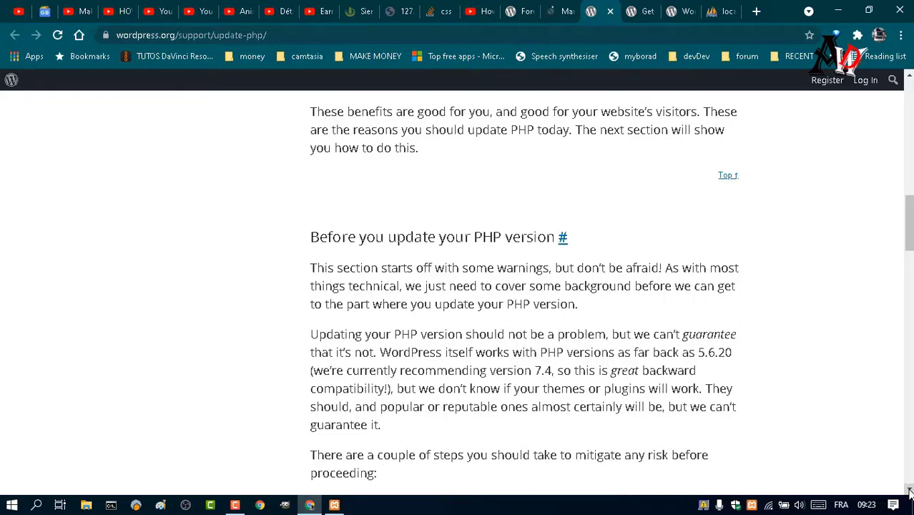
{"action": "left_click", "coordinate": [910, 491]}
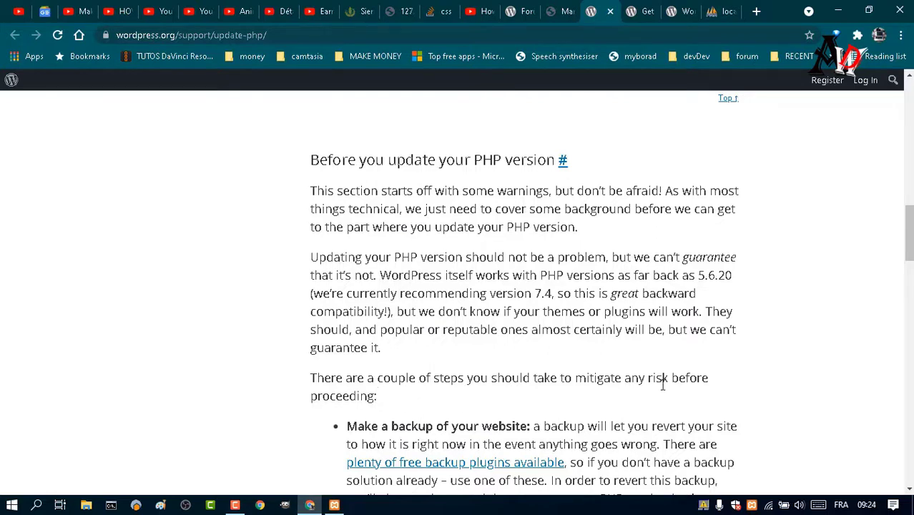
{"action": "left_click_drag", "start_coordinate": [668, 378], "coordinate": [400, 408]}
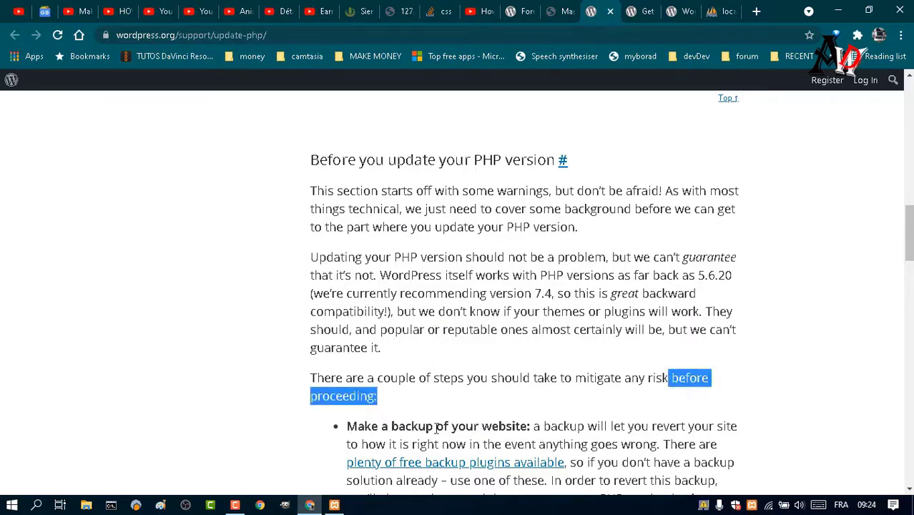
{"action": "left_click_drag", "start_coordinate": [909, 249], "coordinate": [910, 271]}
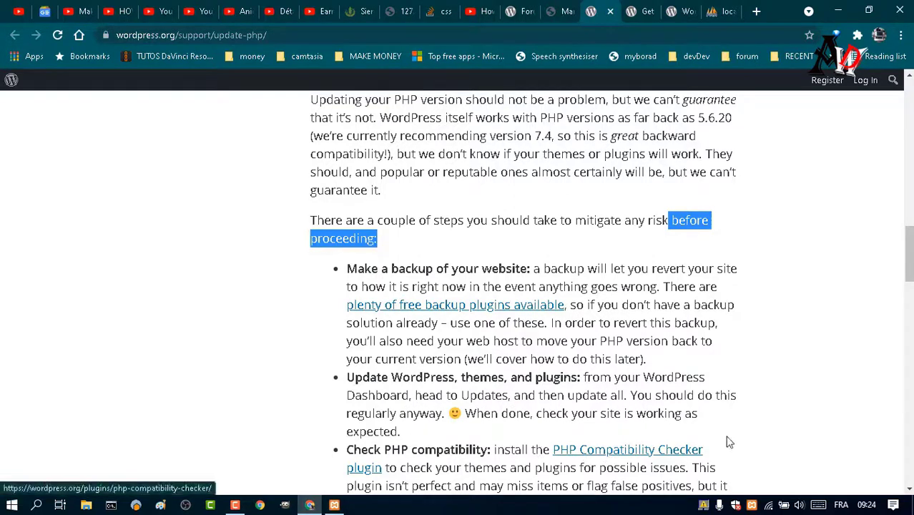
{"action": "scroll", "coordinate": [909, 271], "scroll_direction": "down", "scroll_amount": 2}
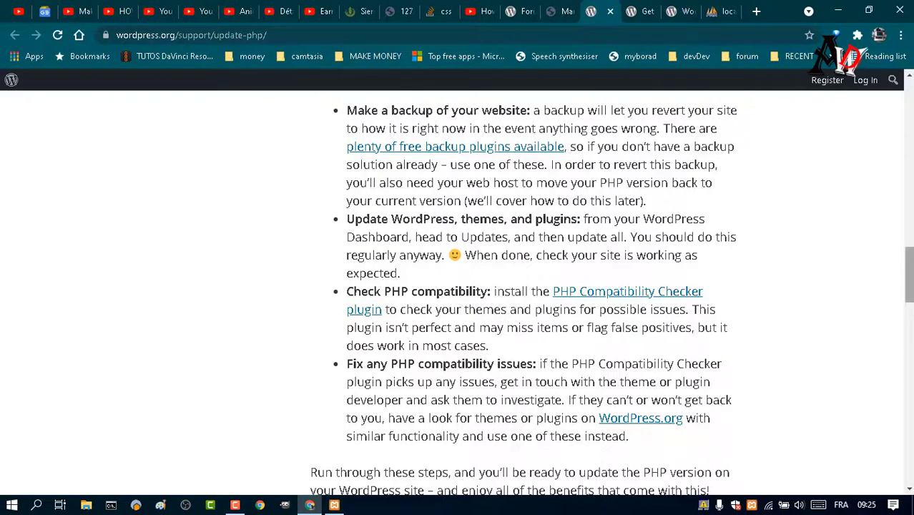
{"action": "left_click_drag", "start_coordinate": [909, 291], "coordinate": [909, 358]}
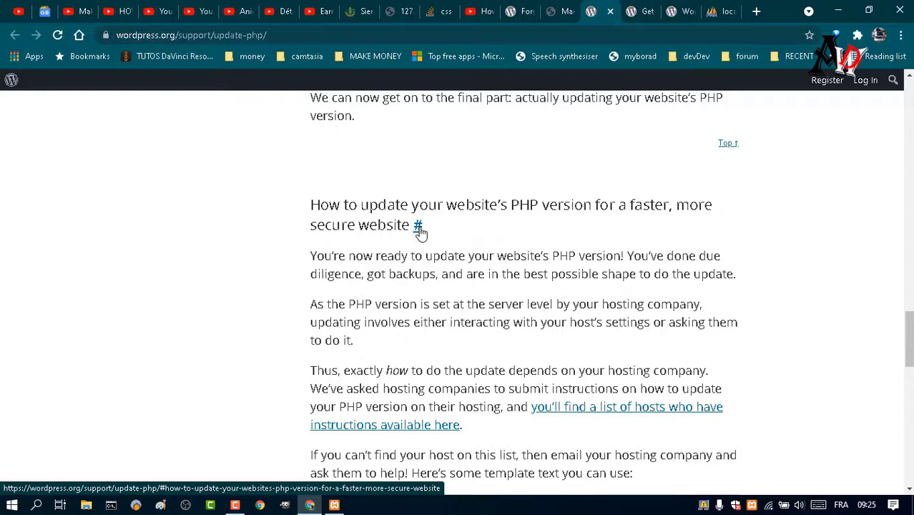
Jump to the 'How to update your website's PHP version' section with the hosting-provider email template.
{"action": "left_click", "coordinate": [418, 227]}
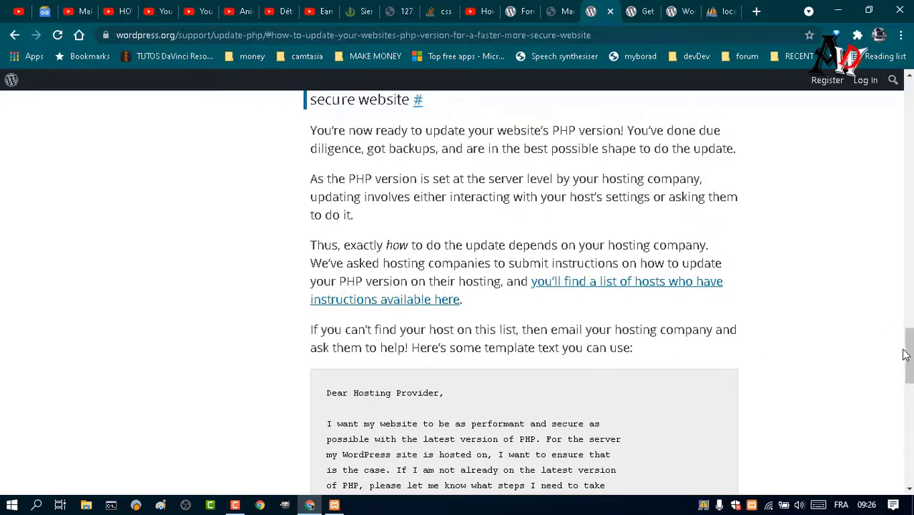
{"action": "left_click_drag", "start_coordinate": [910, 356], "coordinate": [911, 368]}
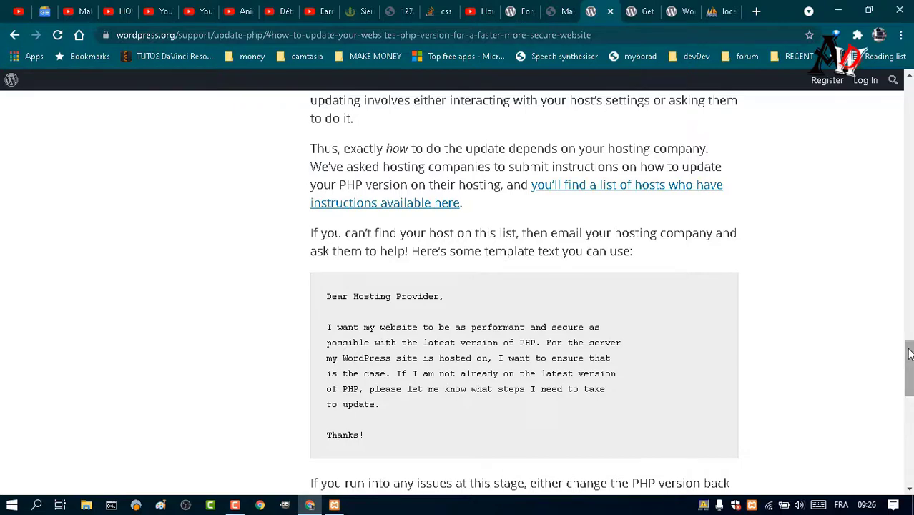
{"action": "mouse_move", "coordinate": [909, 353]}
{"action": "left_mouse_down"}
{"action": "mouse_move", "coordinate": [910, 438]}
{"action": "mouse_move", "coordinate": [910, 348]}
{"action": "left_mouse_up"}
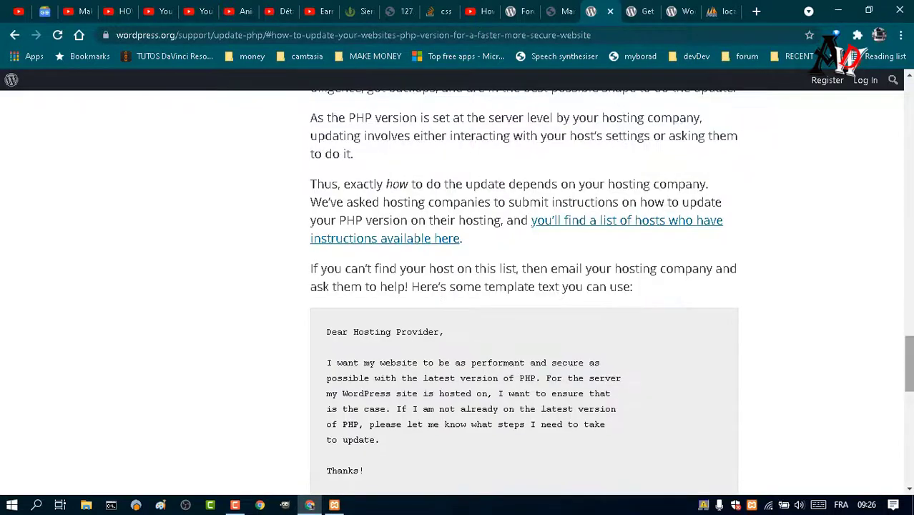
Cycle through the browser tabs, move the PHP support tab one slot left, and return to localhost Themes.
{"action": "left_click", "coordinate": [715, 15]}
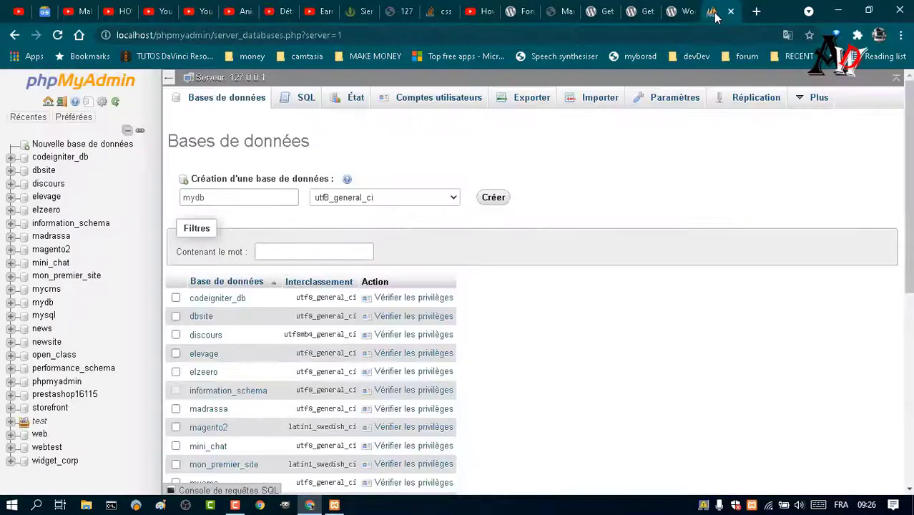
{"action": "left_click", "coordinate": [678, 12]}
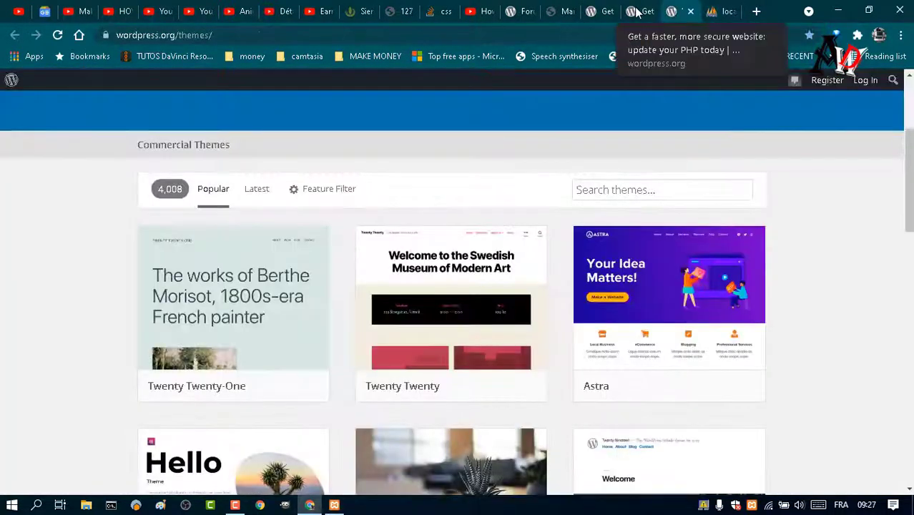
{"action": "left_click", "coordinate": [636, 13]}
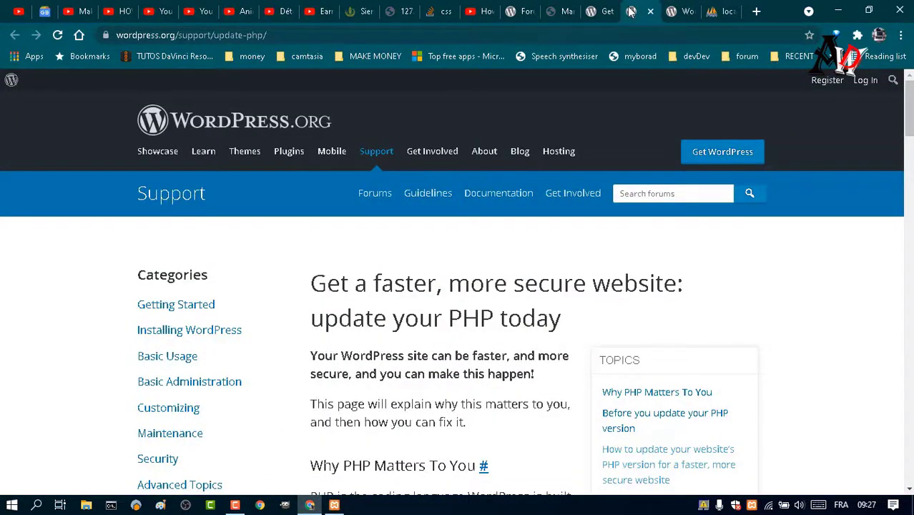
{"action": "left_click_drag", "start_coordinate": [632, 12], "coordinate": [601, 12]}
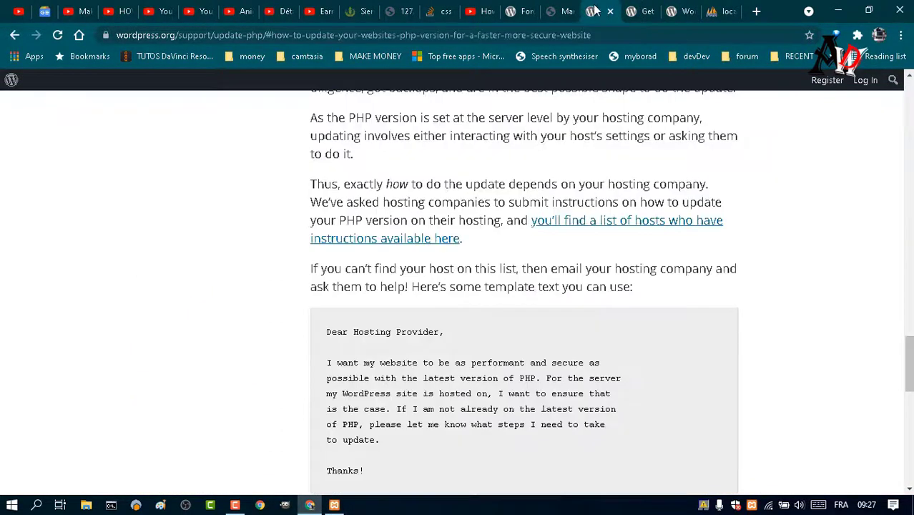
{"action": "left_click", "coordinate": [572, 9]}
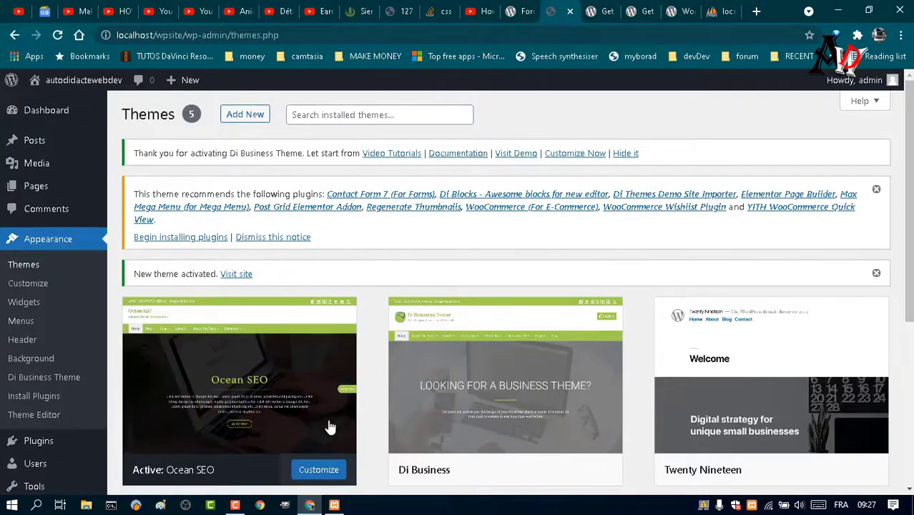
From the Dashboard, open the Contact Form 7 details in the recommended plugins notice.
{"action": "left_click", "coordinate": [47, 112]}
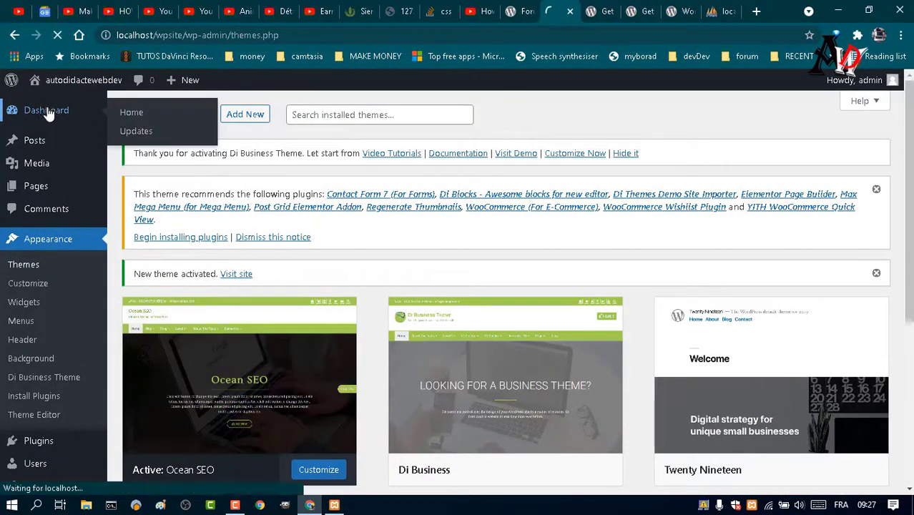
{"action": "mouse_move", "coordinate": [85, 80]}
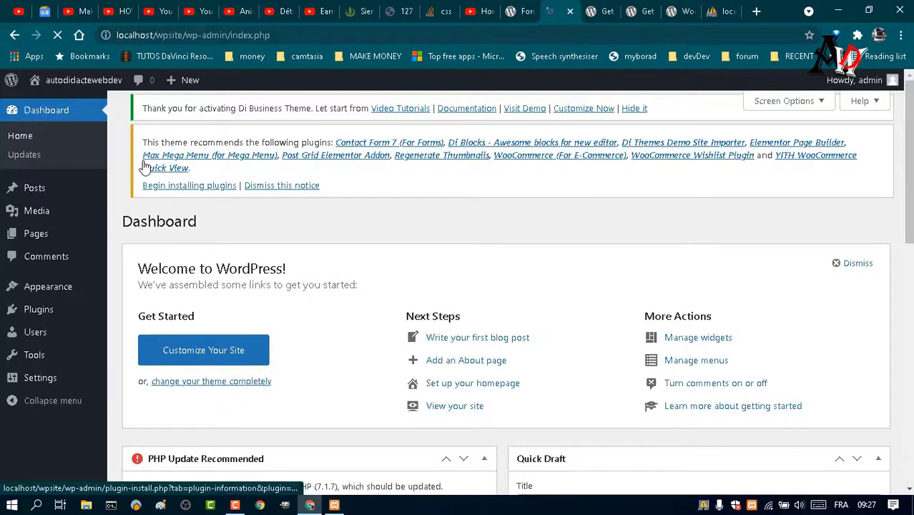
{"action": "mouse_move", "coordinate": [77, 85]}
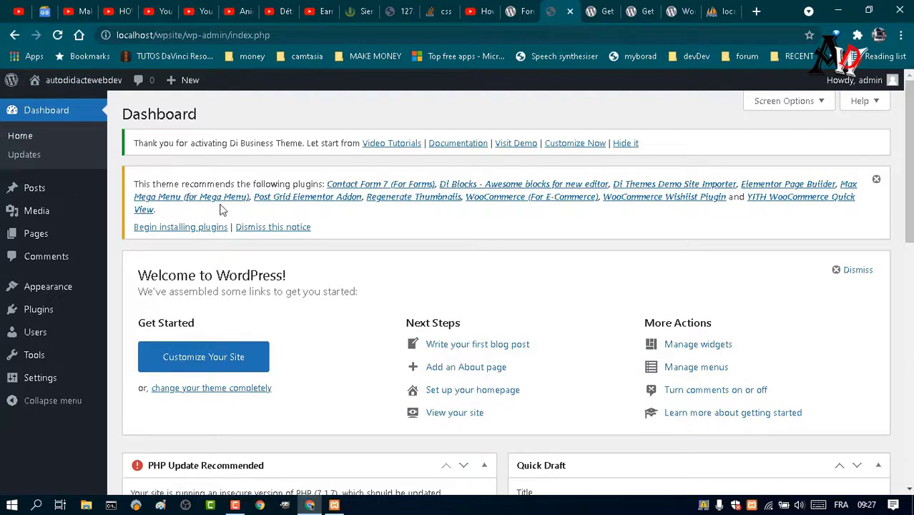
{"action": "left_click", "coordinate": [394, 185]}
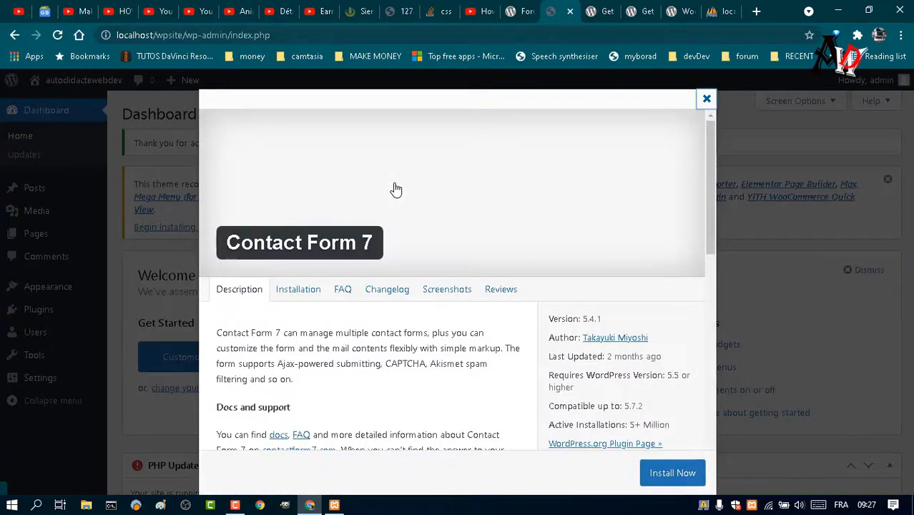
Install Contact Form 7 5.4.1, then open the theme's Install Required Plugins list of 9 plugins.
{"action": "left_click", "coordinate": [666, 479]}
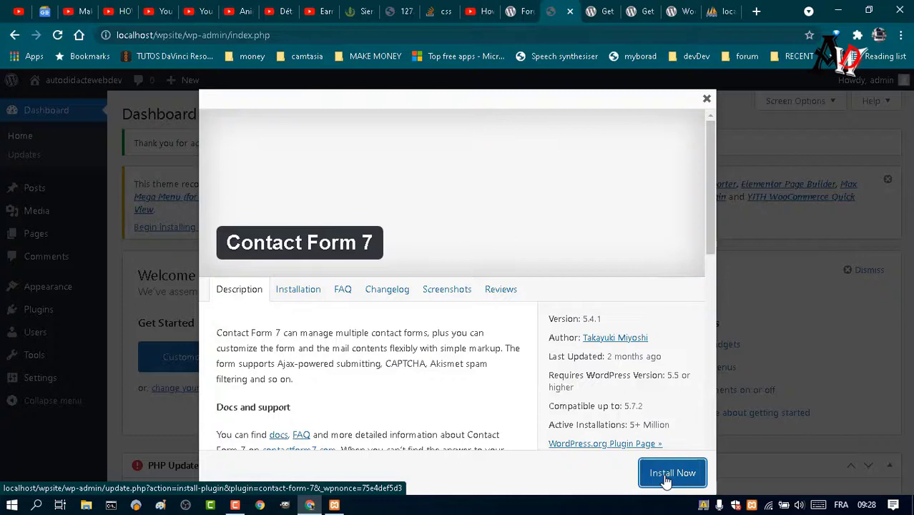
{"action": "left_click", "coordinate": [665, 480]}
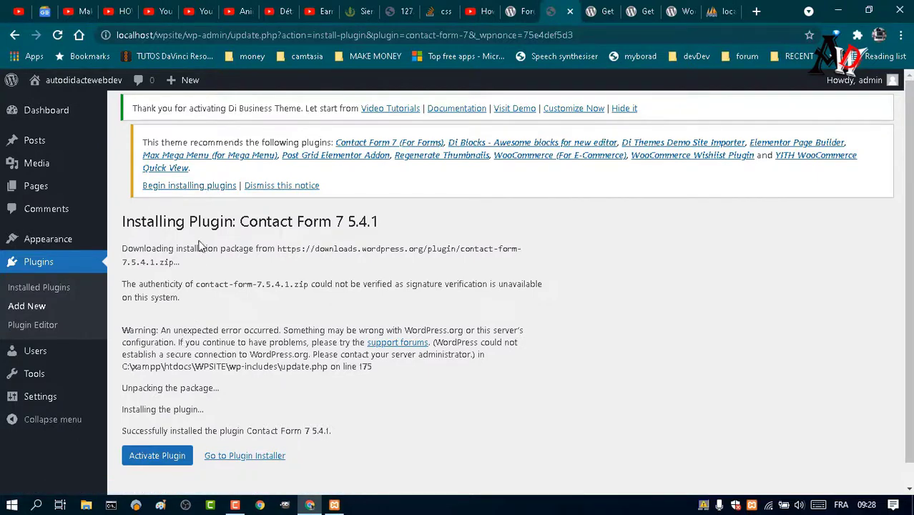
{"action": "left_click", "coordinate": [196, 186]}
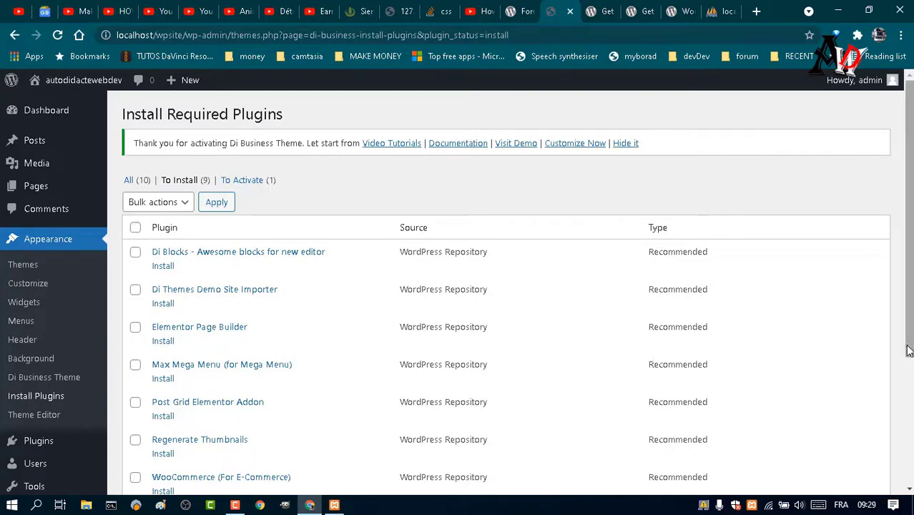
Select all nine recommended plugins and bulk-Install them, which fails with a plugin API connection error.
{"action": "mouse_move", "coordinate": [909, 358]}
{"action": "left_mouse_down"}
{"action": "mouse_move", "coordinate": [909, 459]}
{"action": "mouse_move", "coordinate": [910, 354]}
{"action": "left_mouse_up"}
{"action": "left_click", "coordinate": [136, 228]}
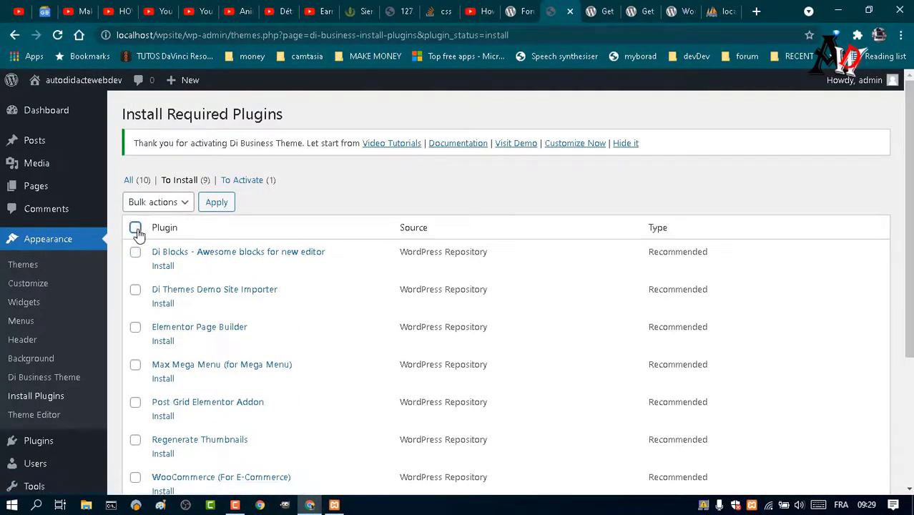
{"action": "left_click", "coordinate": [185, 204]}
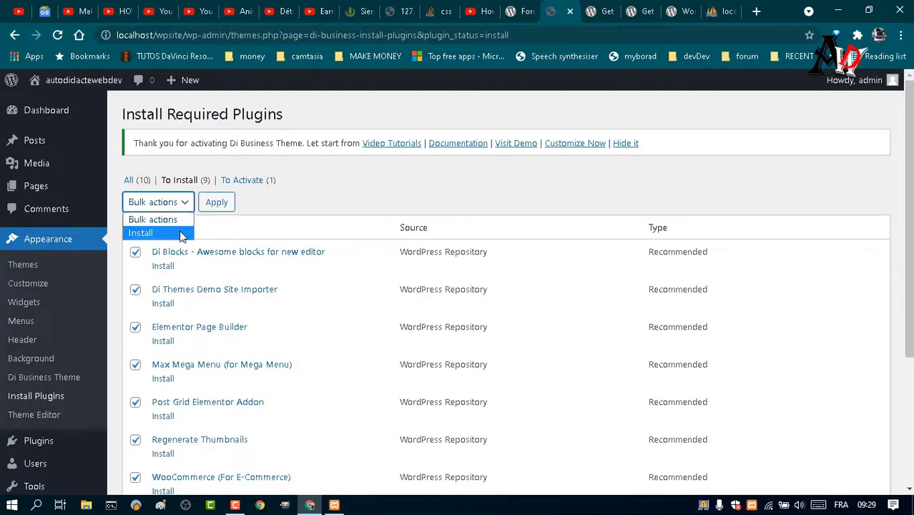
{"action": "left_click", "coordinate": [180, 232]}
{"action": "left_click", "coordinate": [219, 204]}
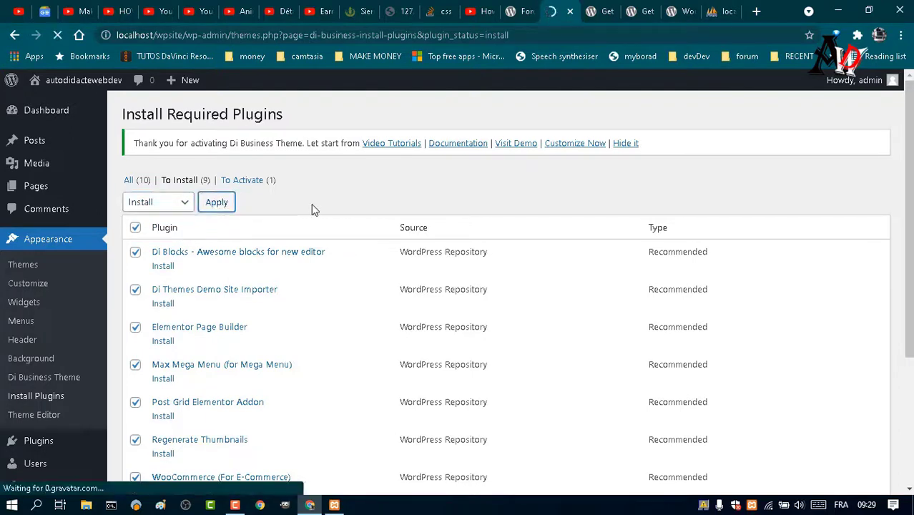
{"action": "left_click", "coordinate": [233, 507]}
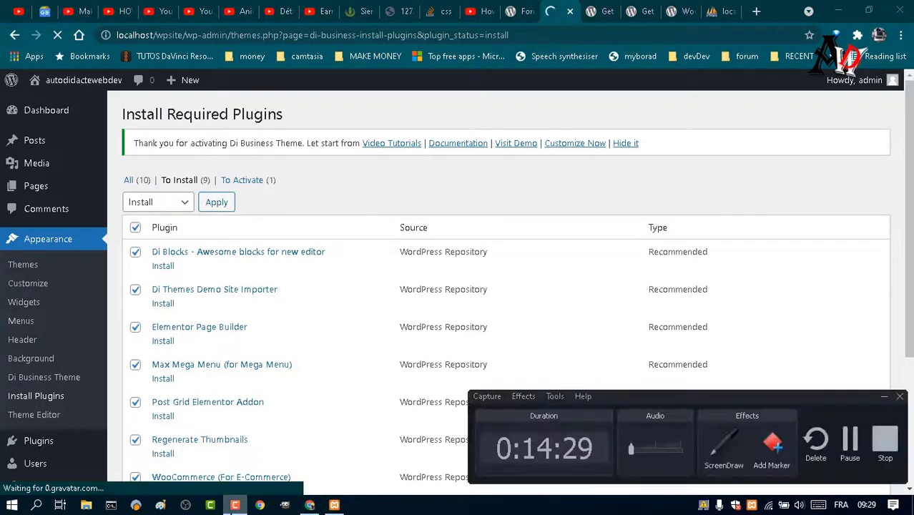
{"action": "left_click", "coordinate": [232, 510]}
{"action": "left_click", "coordinate": [234, 504]}
{"action": "left_click", "coordinate": [235, 504]}
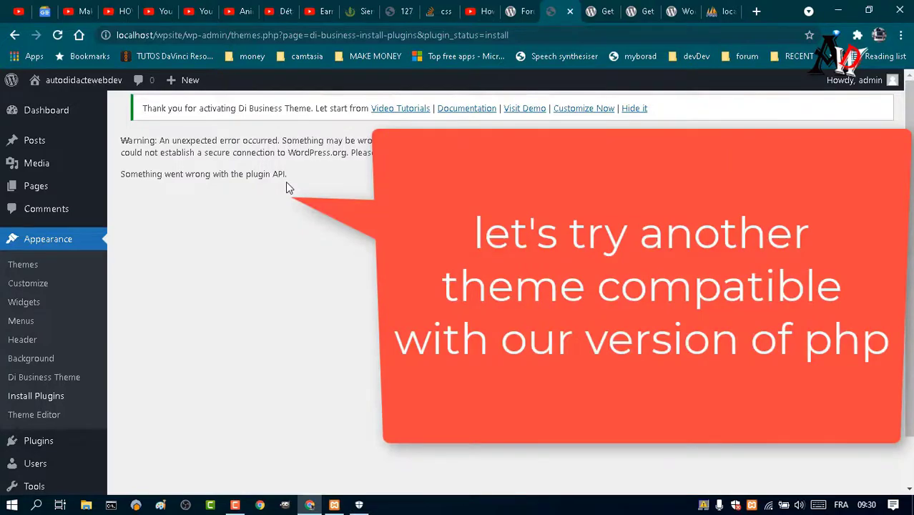
{"action": "mouse_move", "coordinate": [62, 257]}
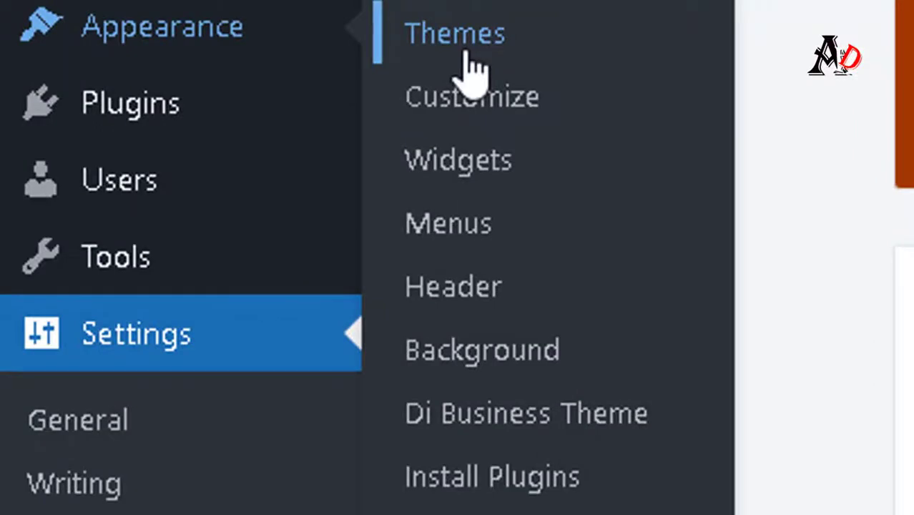
Download Twenty Seventeen from wordpress.org themes, saving twentyseventeen.2.7.zip to the downloads folder.
{"action": "left_click", "coordinate": [469, 52]}
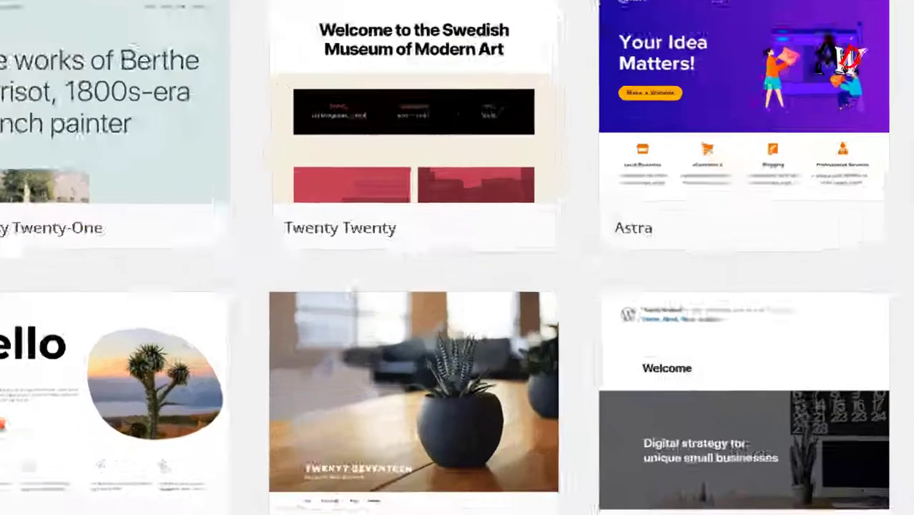
{"action": "mouse_move", "coordinate": [387, 320]}
{"action": "left_click", "coordinate": [489, 458]}
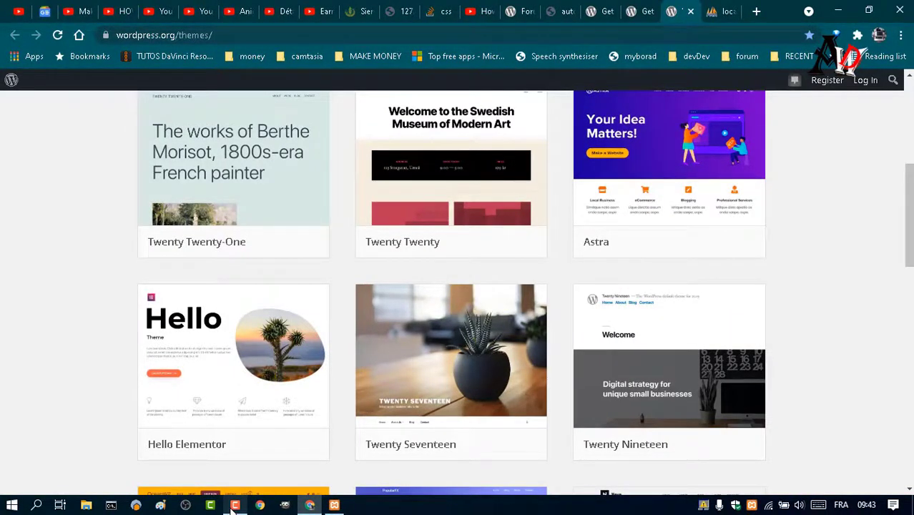
{"action": "left_click", "coordinate": [234, 505]}
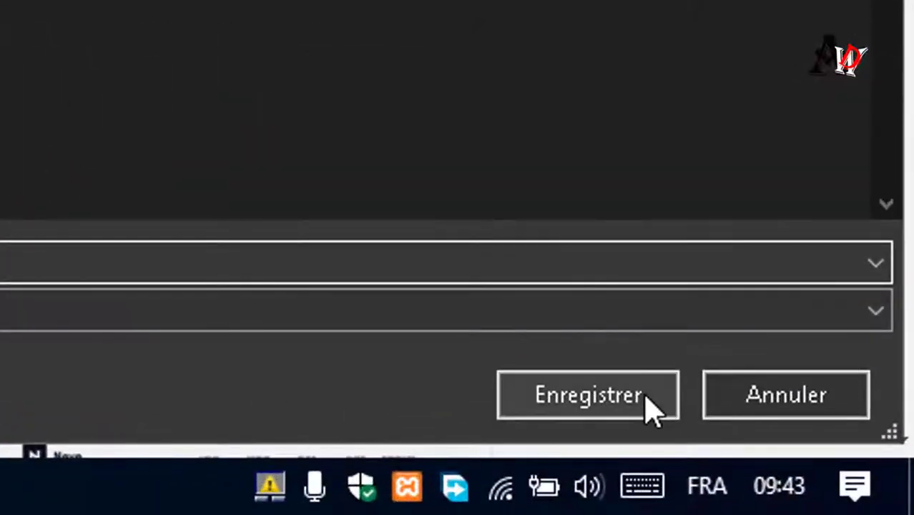
{"action": "left_click", "coordinate": [647, 398]}
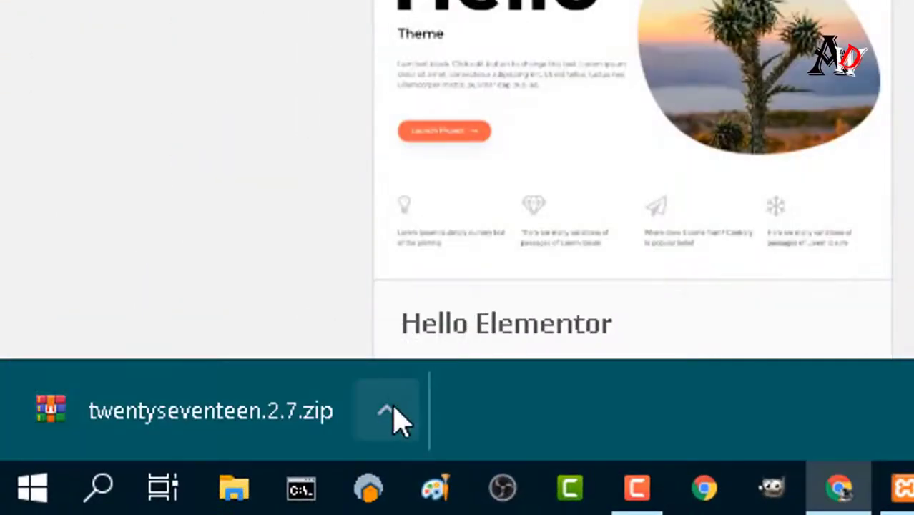
Show the downloaded zip in its folder, close that window, and return to the local site tab.
{"action": "left_click", "coordinate": [392, 409]}
{"action": "left_click", "coordinate": [486, 301]}
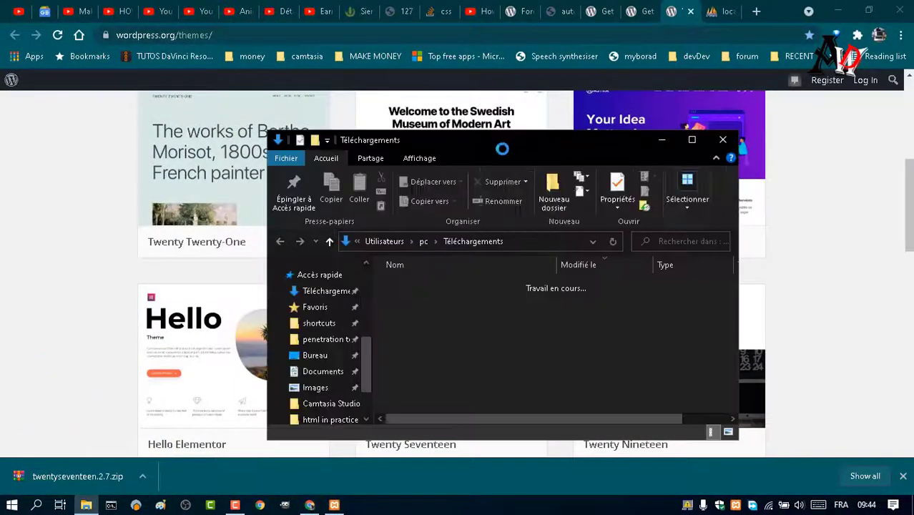
{"action": "left_click", "coordinate": [664, 139]}
{"action": "left_click", "coordinate": [520, 13]}
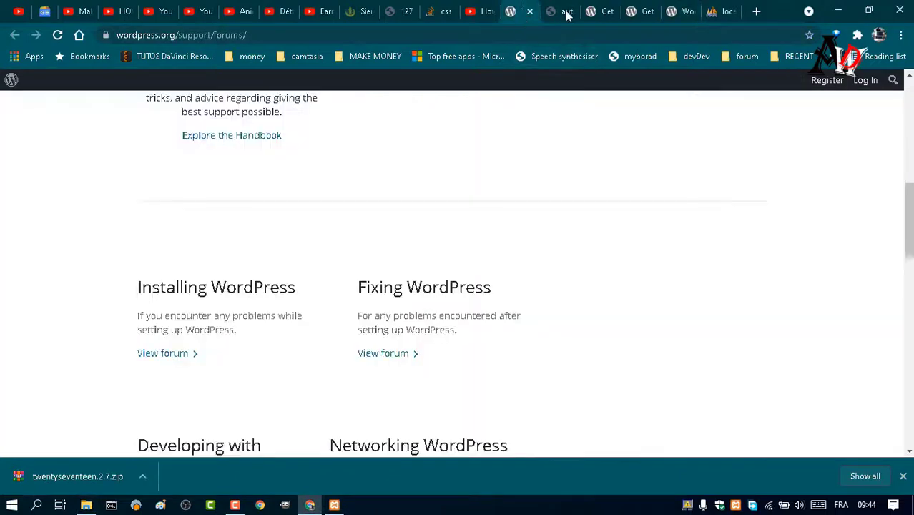
{"action": "left_click", "coordinate": [563, 11]}
Upload twentyseventeen.2.7.zip through Themes > Add New > Upload Theme to install Twenty Seventeen.
{"action": "mouse_move", "coordinate": [90, 83]}
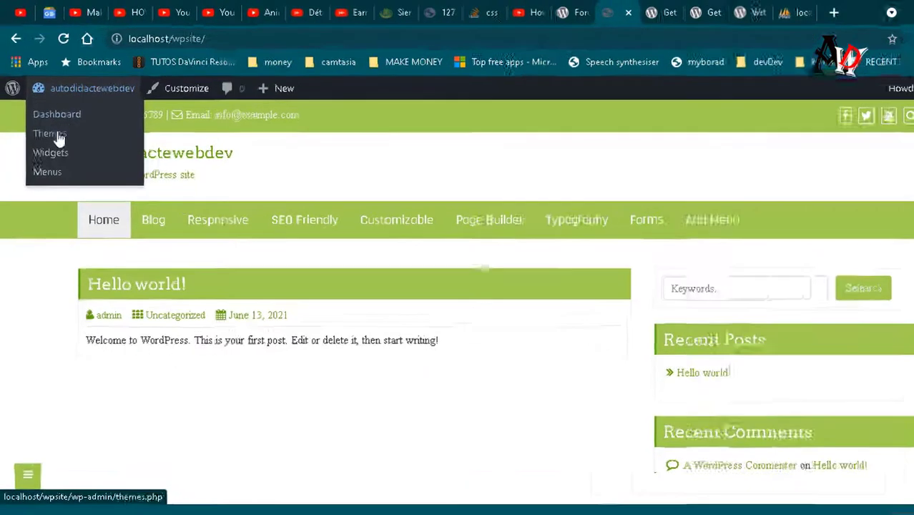
{"action": "left_click", "coordinate": [47, 123]}
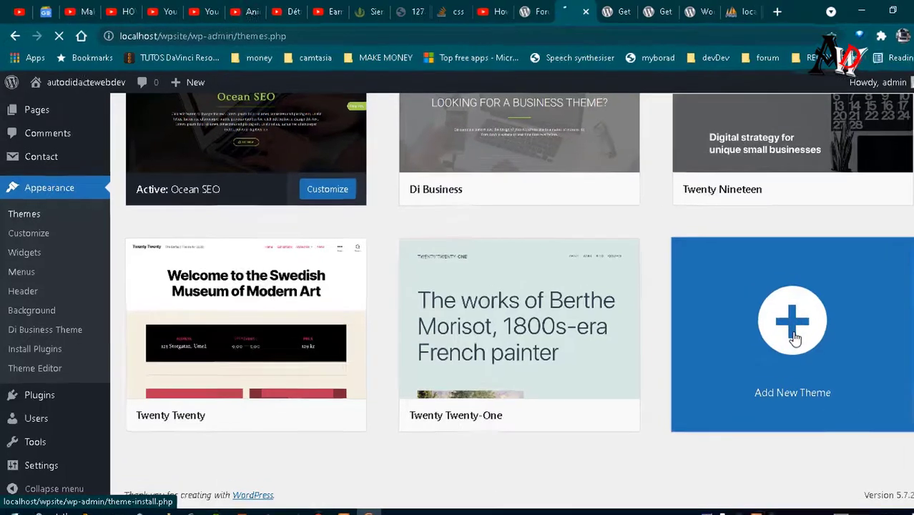
{"action": "left_click", "coordinate": [792, 329]}
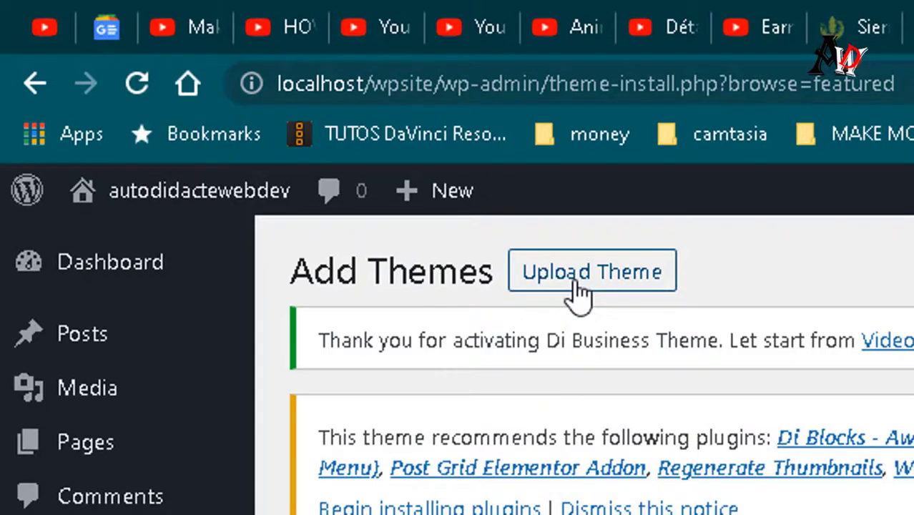
{"action": "left_click", "coordinate": [579, 290]}
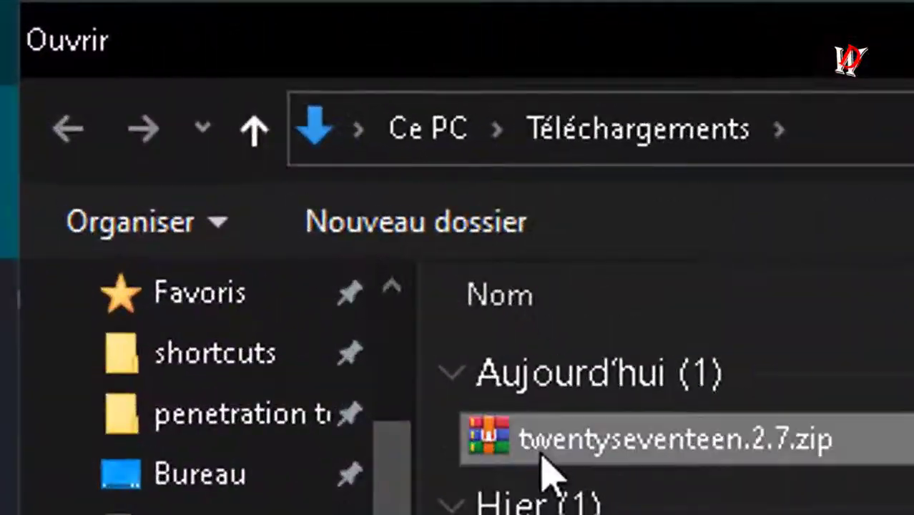
{"action": "double_click", "coordinate": [543, 468]}
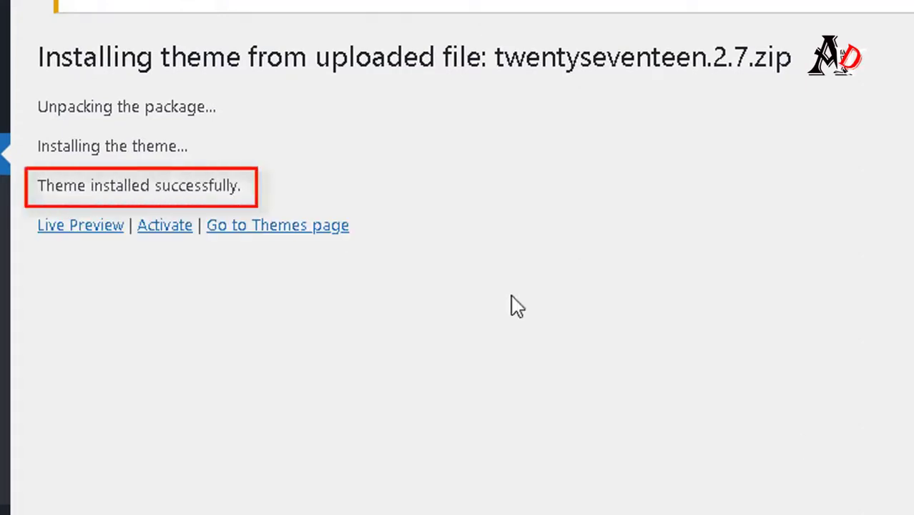
Select the 'Theme installed successfully' message line, then scroll down the installation results.
{"action": "left_click_drag", "start_coordinate": [247, 187], "coordinate": [32, 187]}
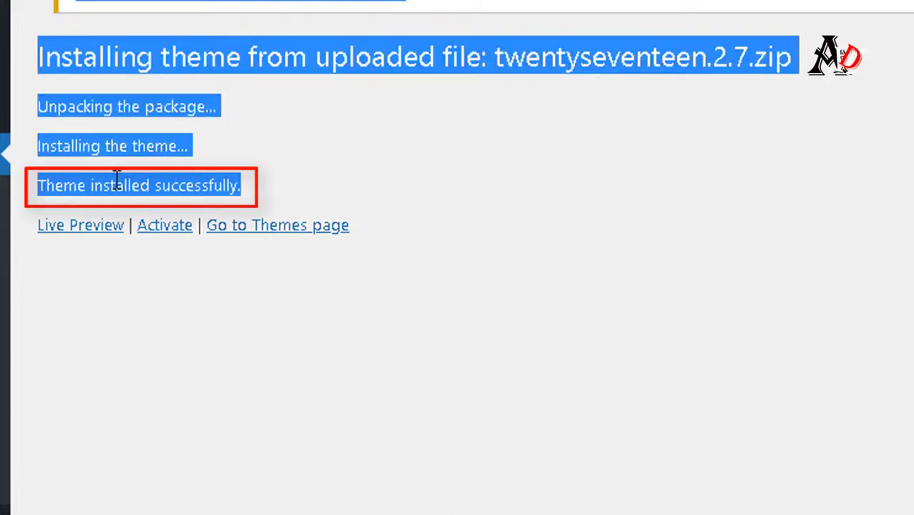
{"action": "left_click", "coordinate": [208, 185]}
{"action": "triple_click", "coordinate": [169, 203]}
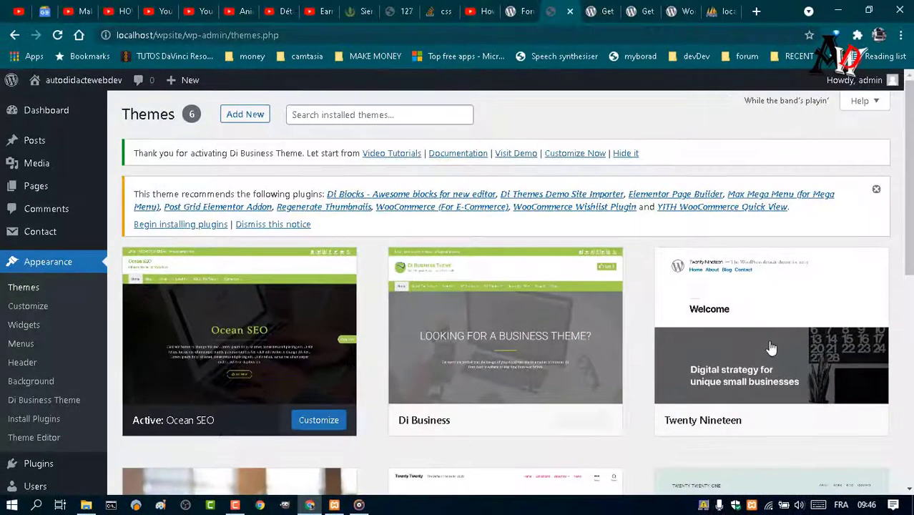
{"action": "scroll", "coordinate": [771, 347], "scroll_direction": "down", "scroll_amount": 5}
{"action": "mouse_move", "coordinate": [173, 209]}
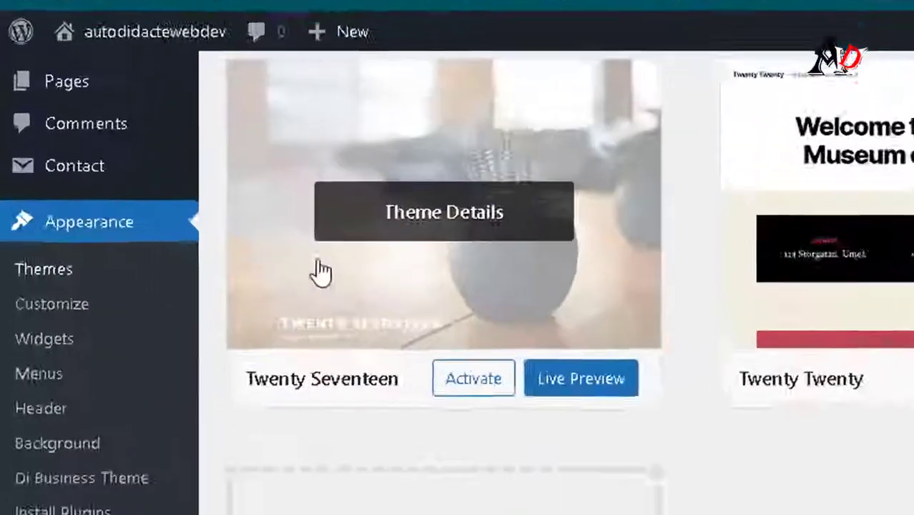